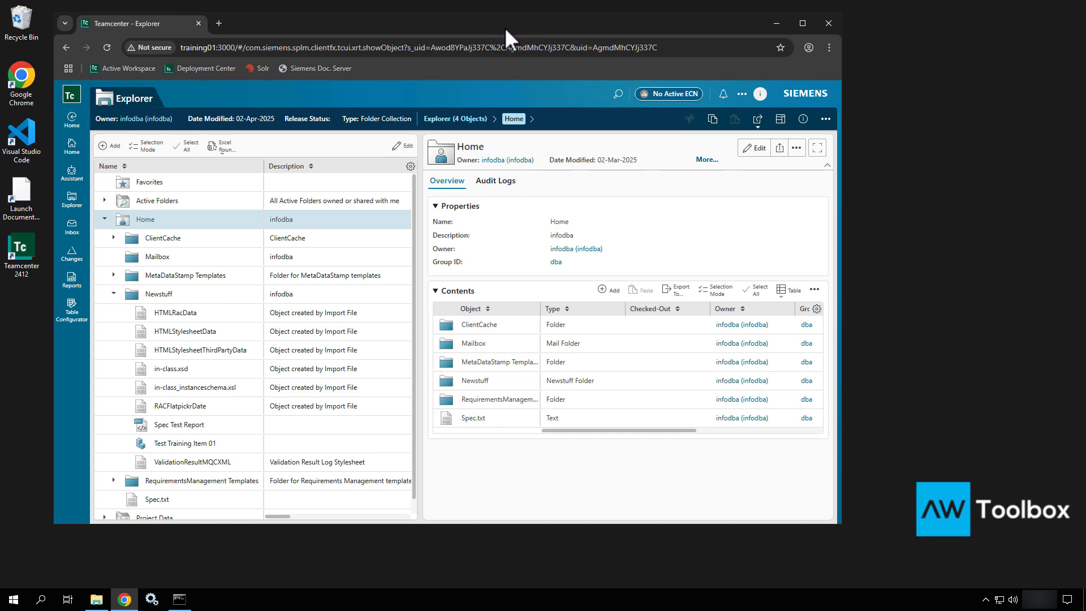
{"action": "left_click_drag", "start_coordinate": [505, 27], "coordinate": [596, 28]}
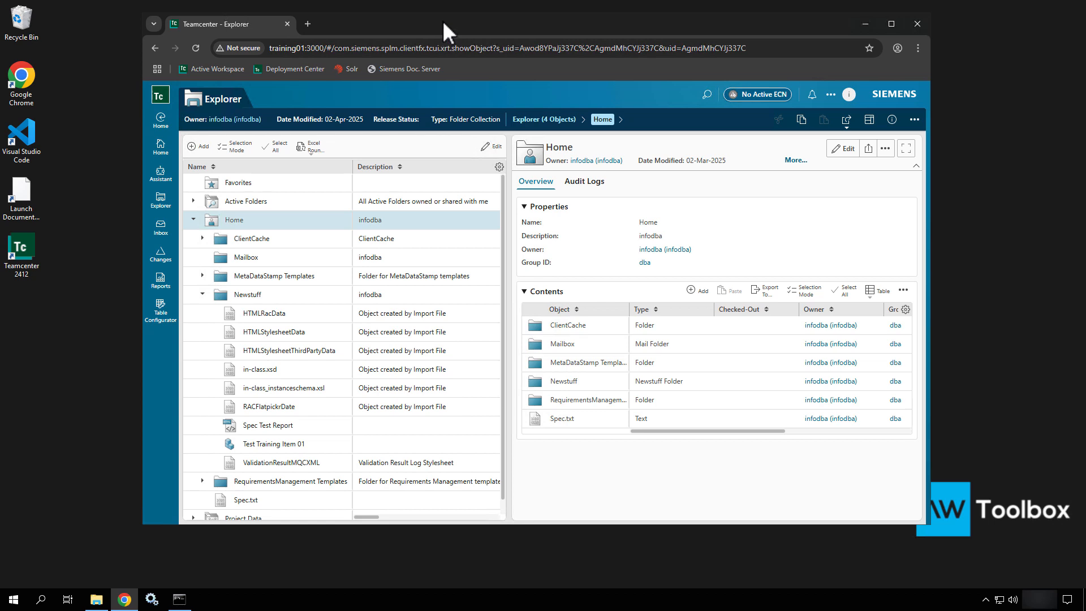
{"action": "left_click_drag", "start_coordinate": [442, 21], "coordinate": [373, 28]}
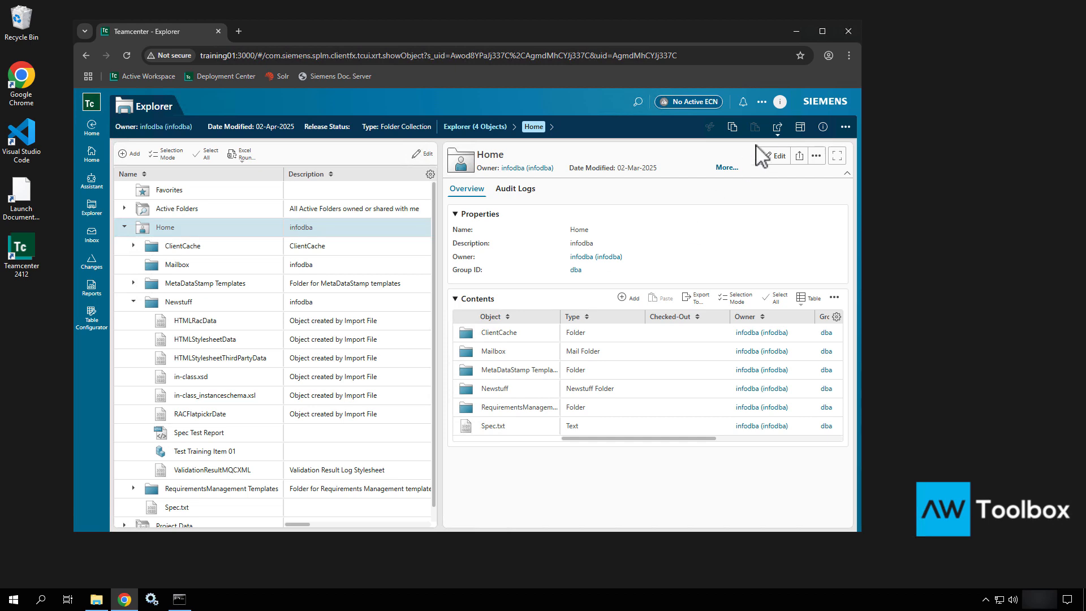
Step: Search all categories for items matching 090*
{"action": "left_click", "coordinate": [637, 102]}
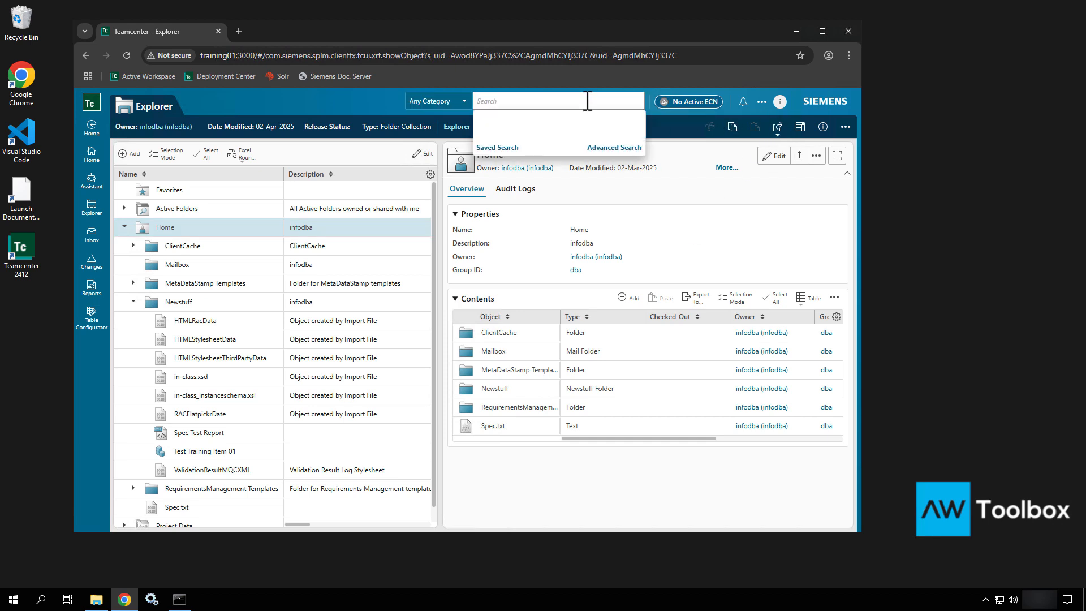
{"action": "type", "text": "090%"}
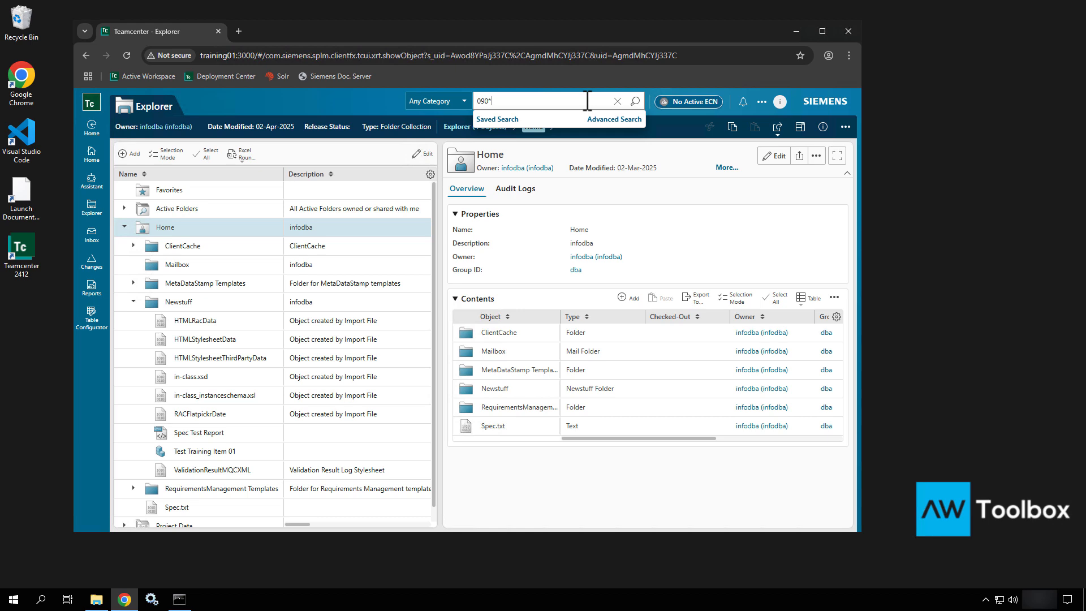
{"action": "key", "text": "Return"}
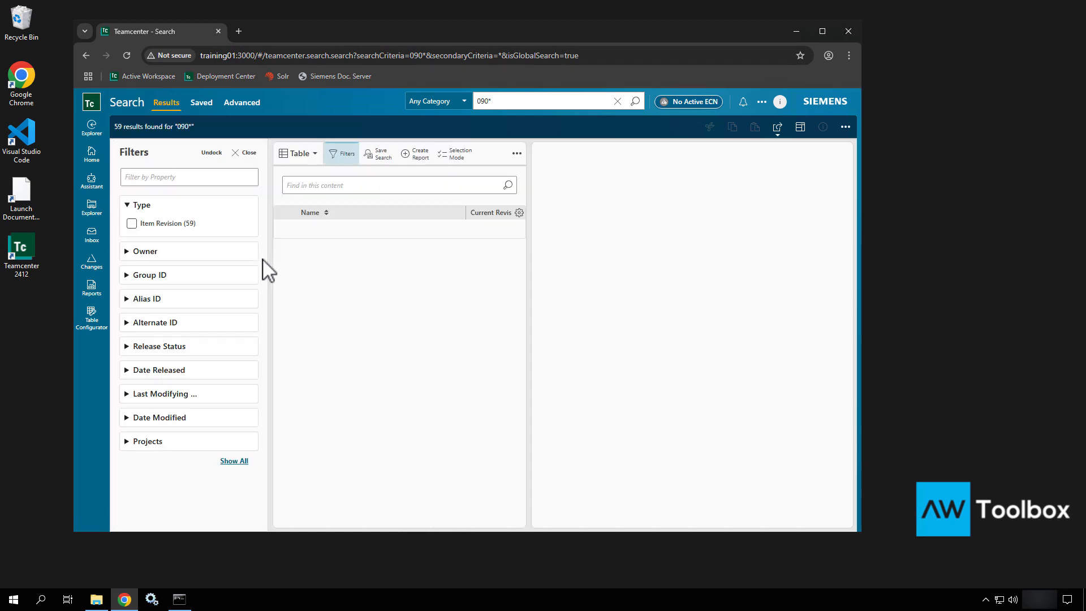
Step: Try to view the SPINDLE,HIGH SPEED,MICRO search result in 3D, dismissing any message that comes up
{"action": "left_click", "coordinate": [441, 235]}
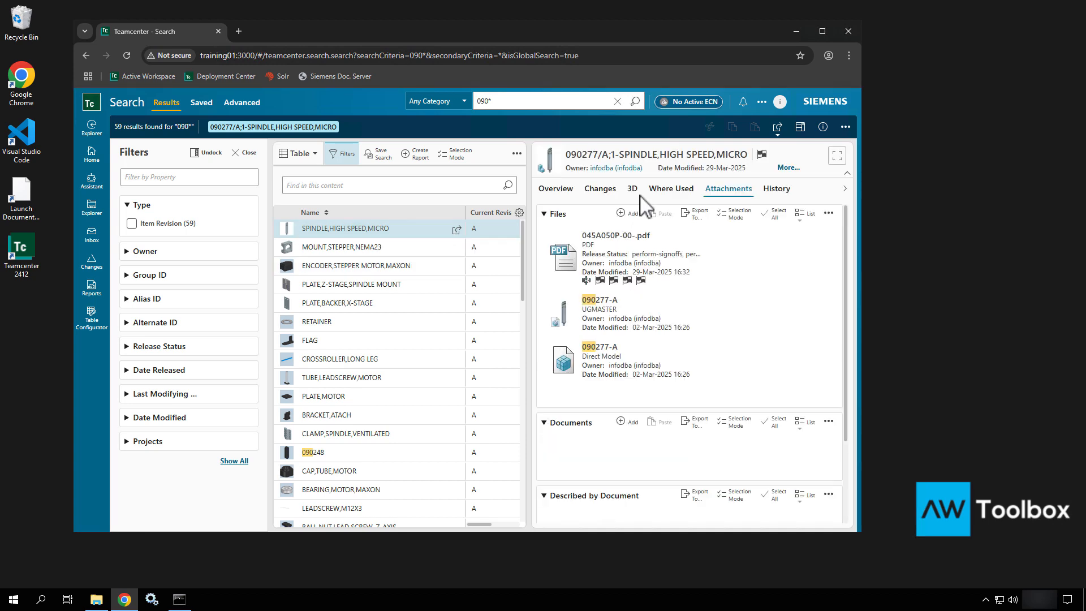
{"action": "left_click", "coordinate": [632, 189]}
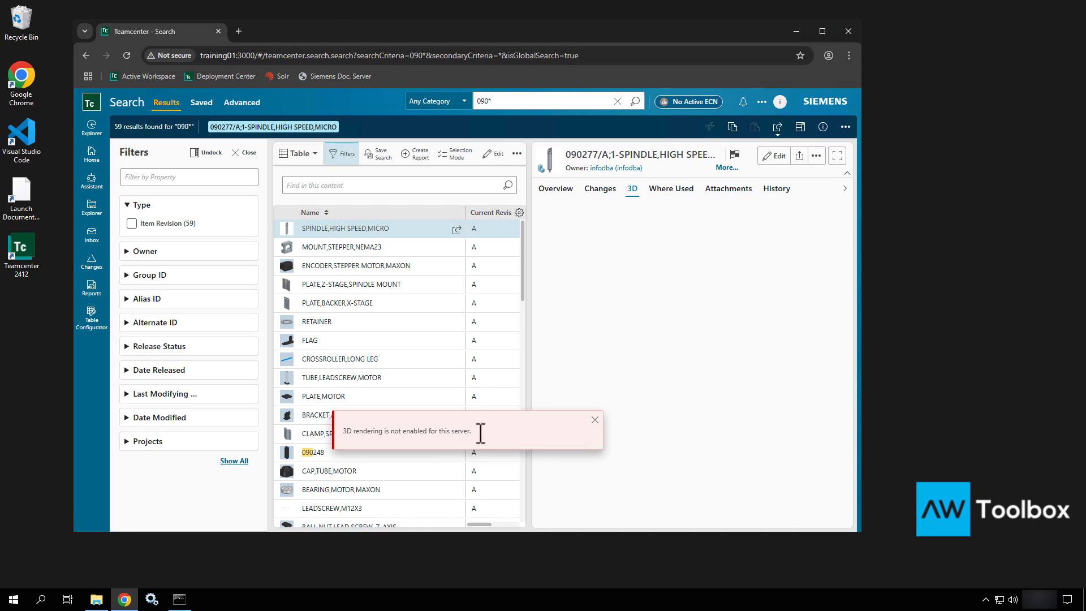
{"action": "left_click", "coordinate": [595, 420]}
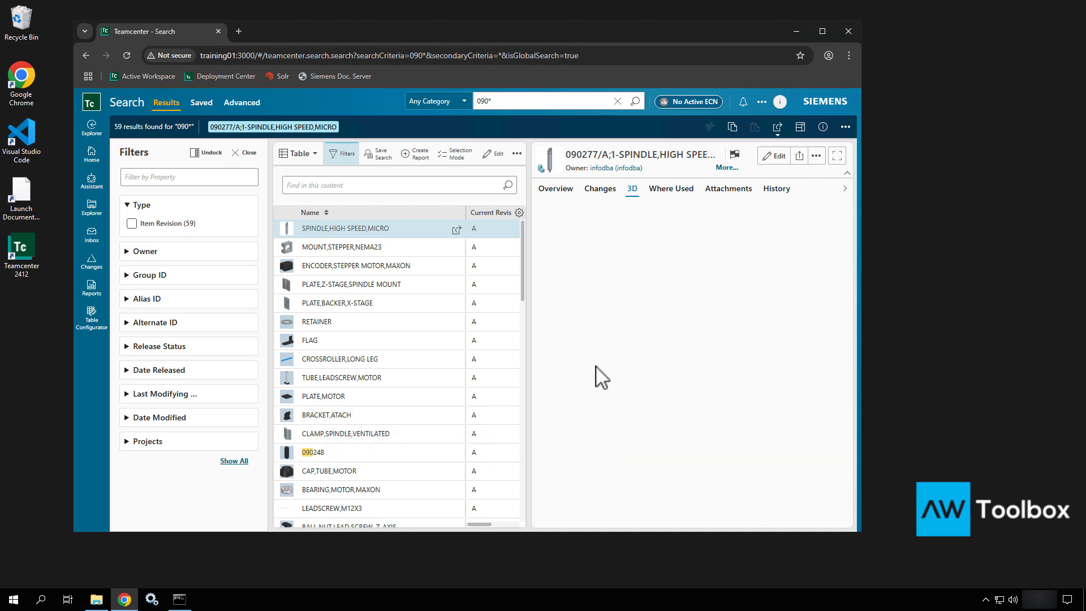
Step: Open the gateway ping page at training01:3000/ping and examine the value of the /vis route
{"action": "left_click", "coordinate": [584, 56]}
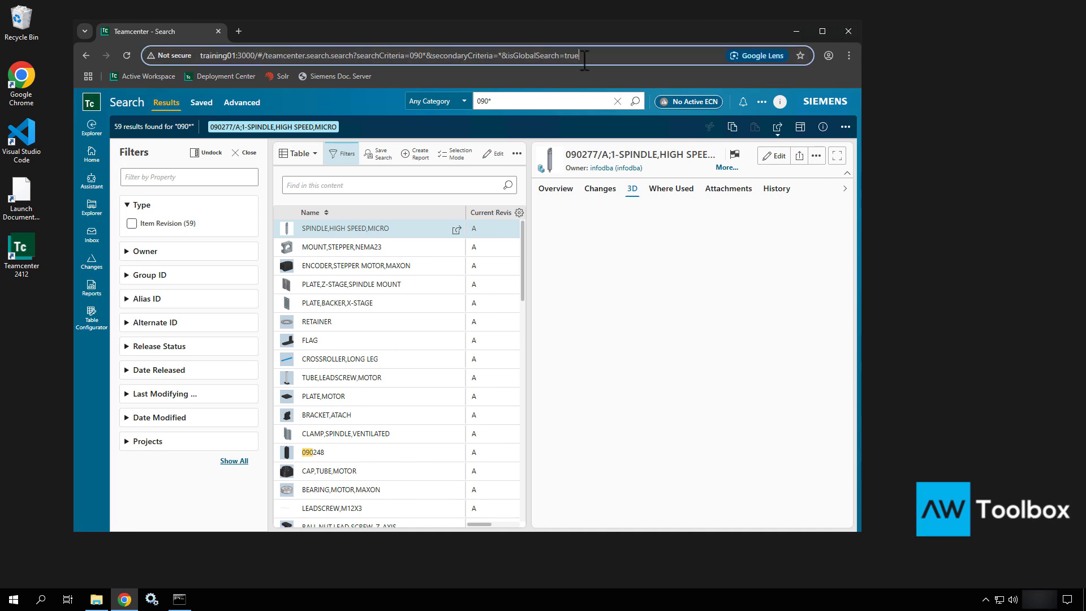
{"action": "left_click_drag", "start_coordinate": [585, 55], "coordinate": [261, 57]}
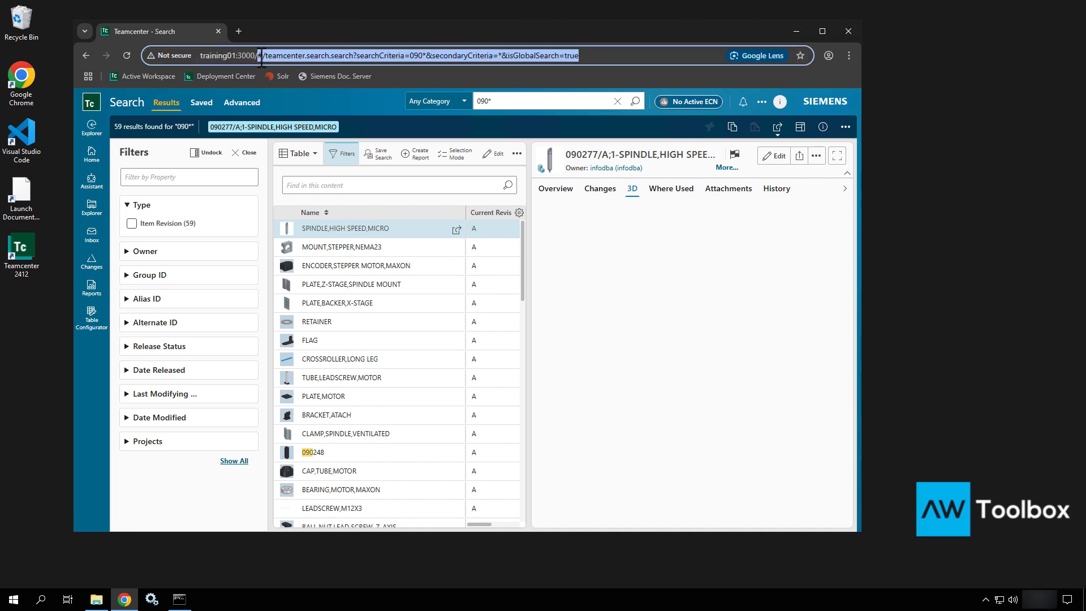
{"action": "type", "text": "ping"}
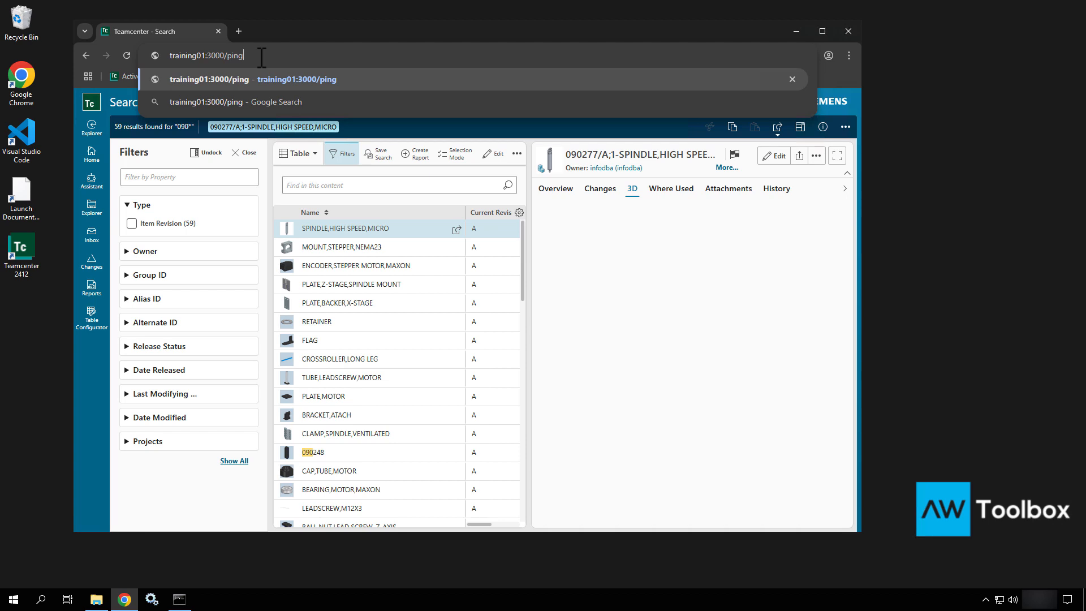
{"action": "key", "text": "Return"}
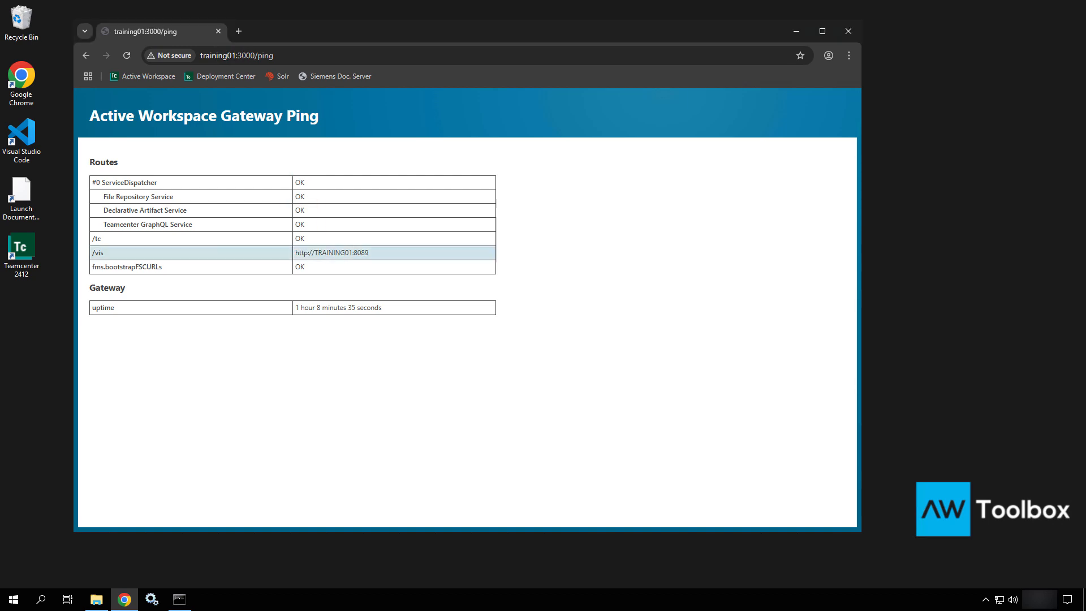
{"action": "left_click_drag", "start_coordinate": [367, 252], "coordinate": [296, 258]}
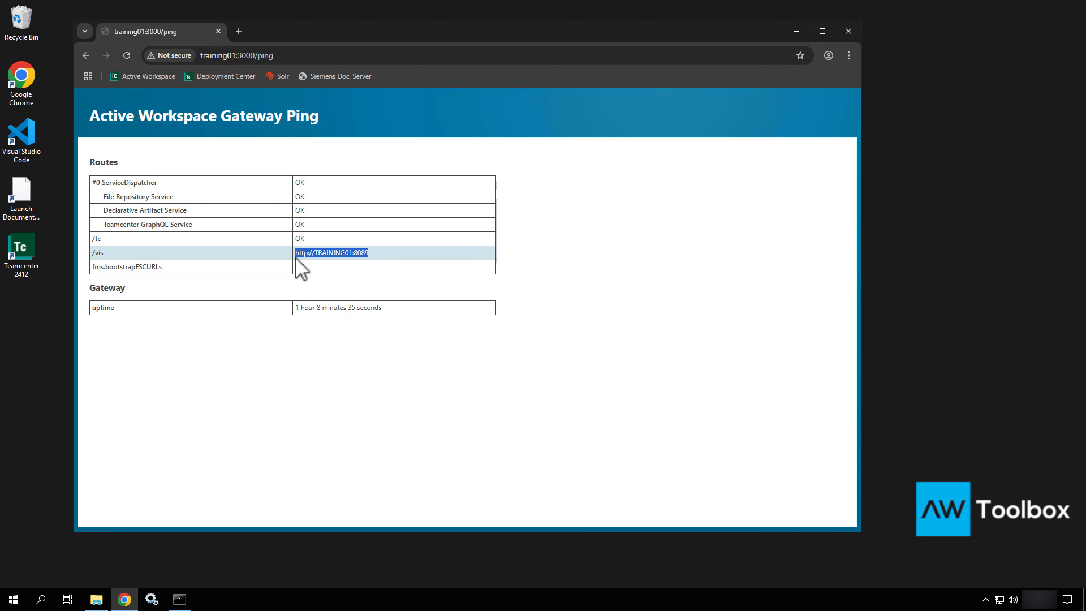
Step: Return to the Teamcenter home page, switch from the Author workspace to the administration workspace, and open Viewer Administration
{"action": "left_click", "coordinate": [87, 55]}
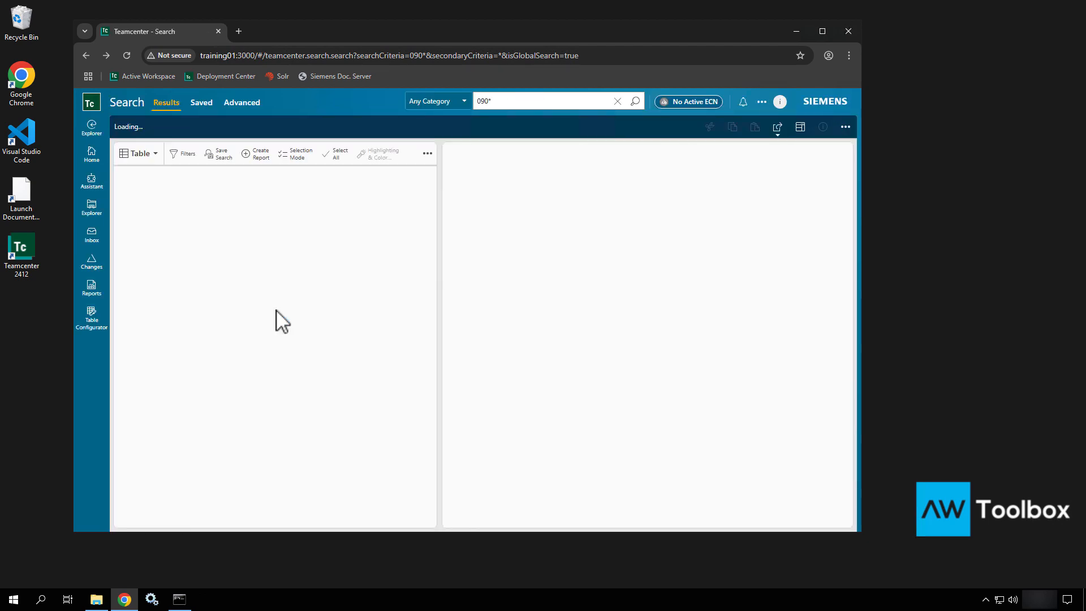
{"action": "left_click", "coordinate": [93, 154]}
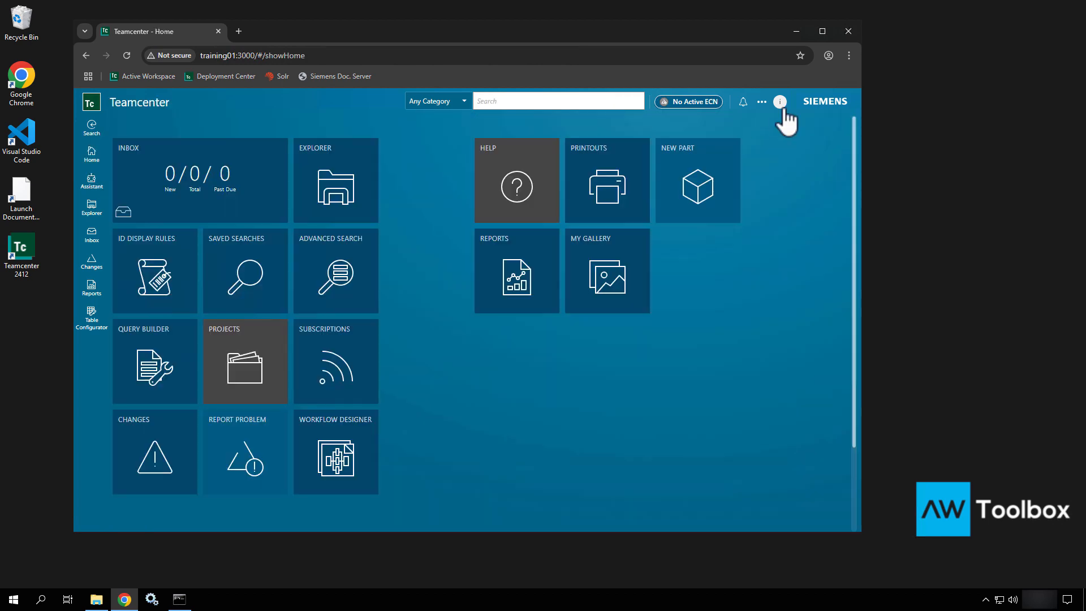
{"action": "left_click", "coordinate": [781, 105]}
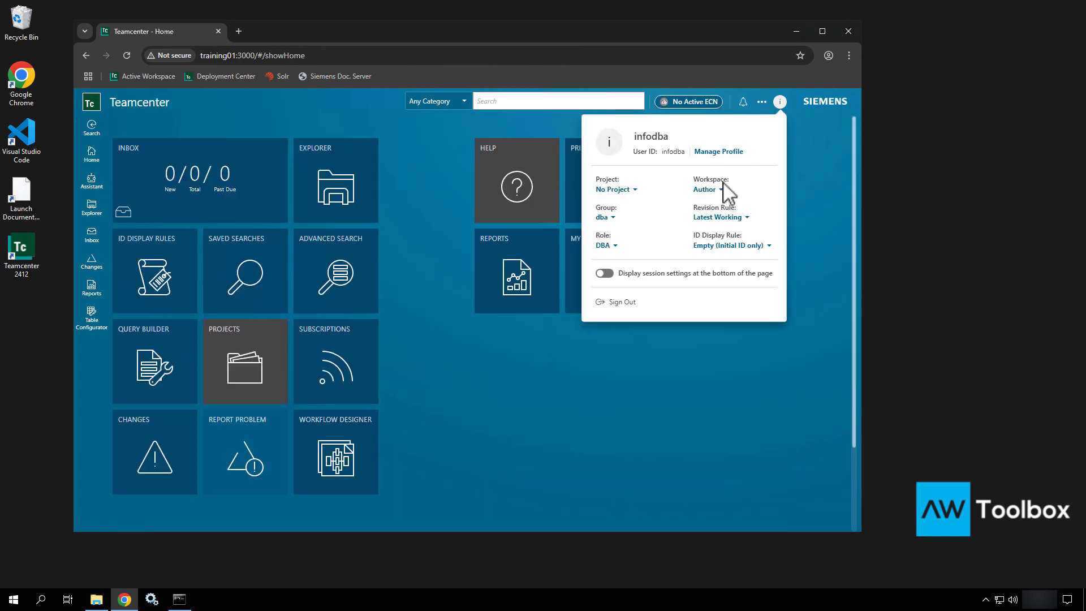
{"action": "left_click", "coordinate": [720, 191]}
{"action": "left_click", "coordinate": [721, 210]}
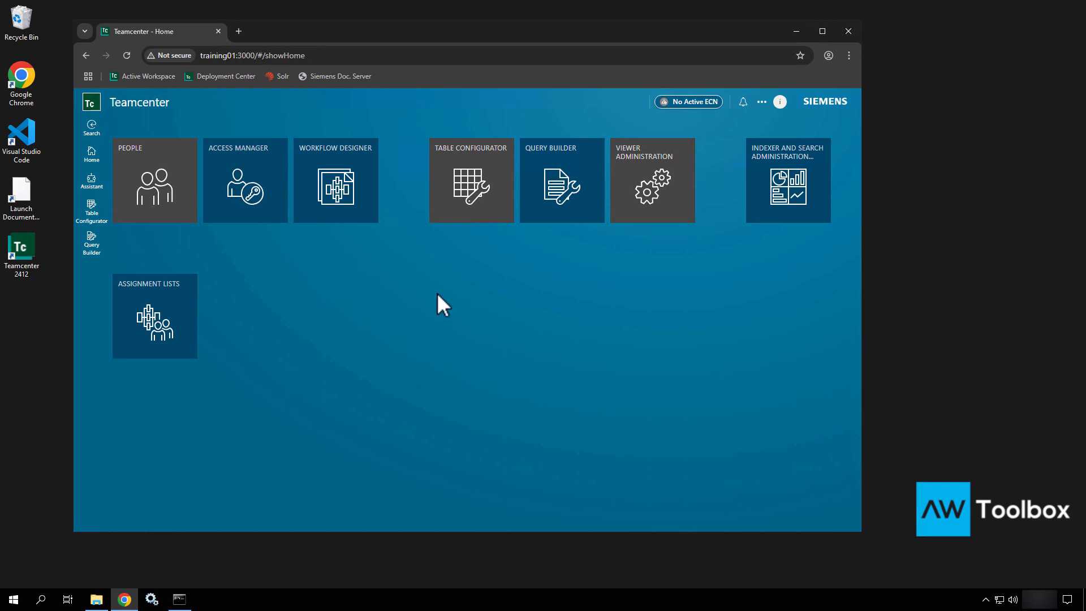
{"action": "left_click", "coordinate": [638, 179]}
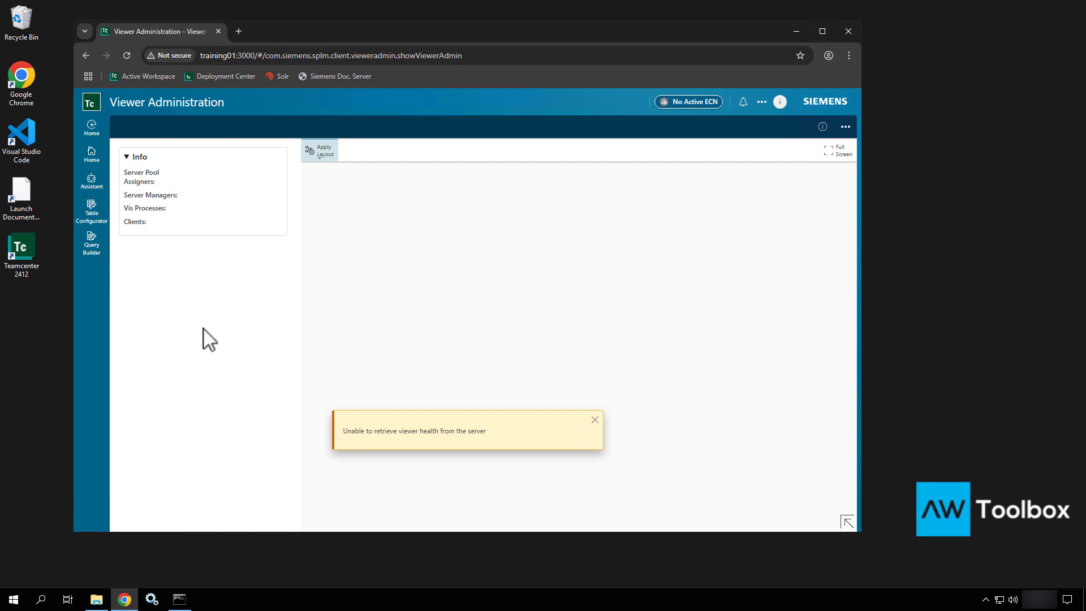
Step: Switch to File Explorer and open the visassigner folder inside Teamcenter2412\tc_root
{"action": "left_click", "coordinate": [97, 601]}
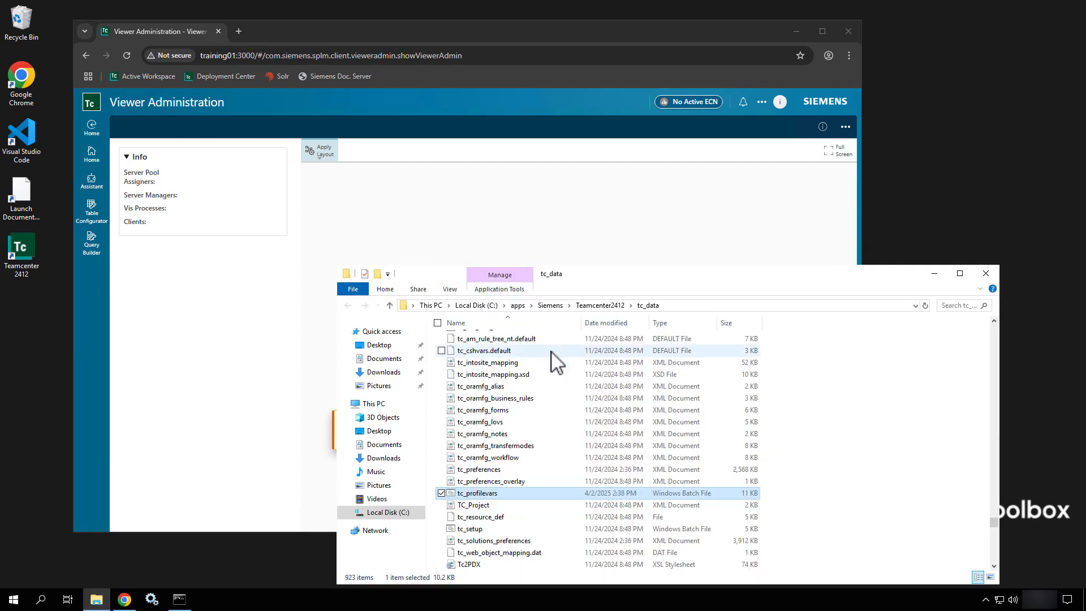
{"action": "left_click", "coordinate": [587, 306]}
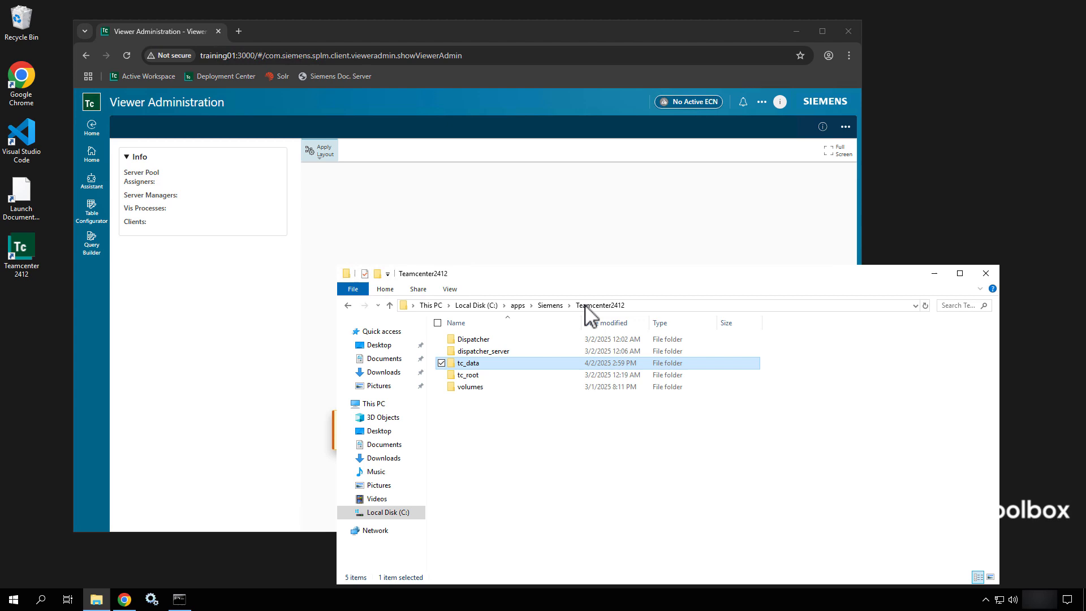
{"action": "double_click", "coordinate": [468, 376]}
{"action": "scroll", "coordinate": [478, 510], "scroll_direction": "down", "scroll_amount": 5}
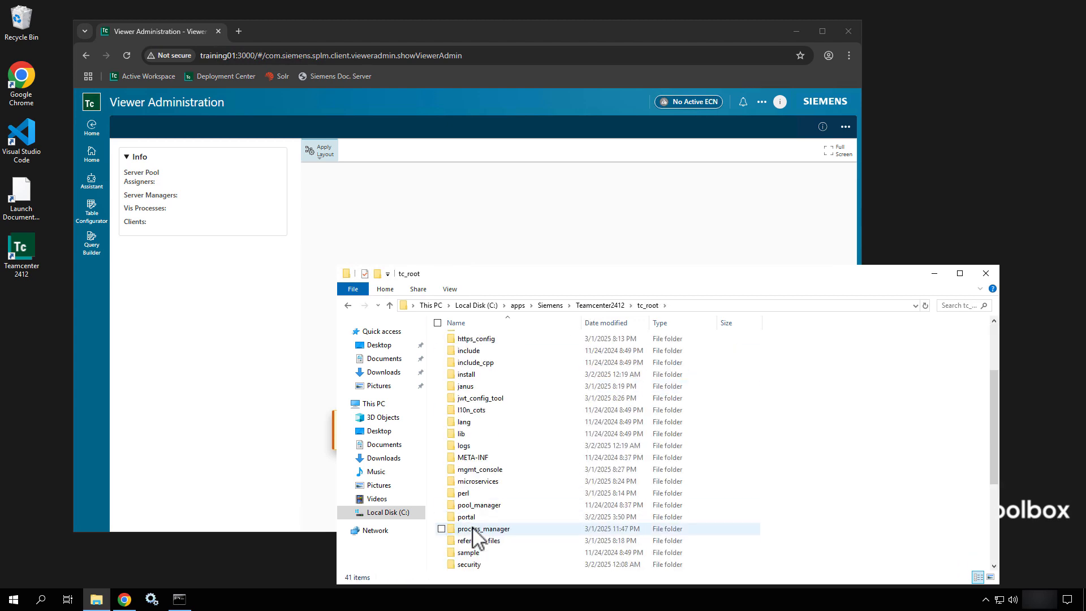
{"action": "scroll", "coordinate": [512, 475], "scroll_direction": "down", "scroll_amount": 3}
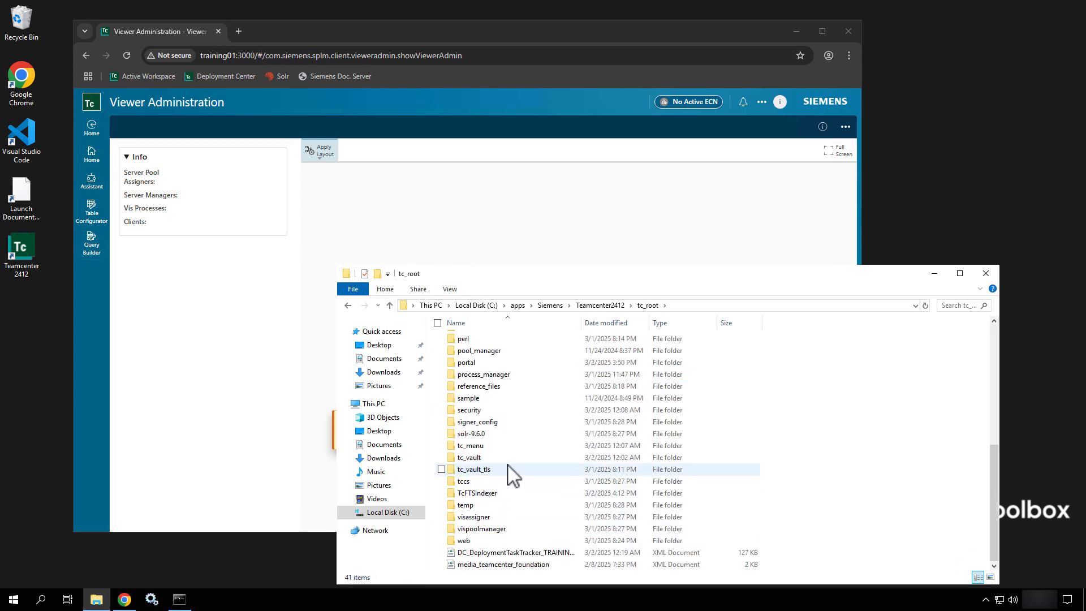
{"action": "left_click", "coordinate": [485, 517]}
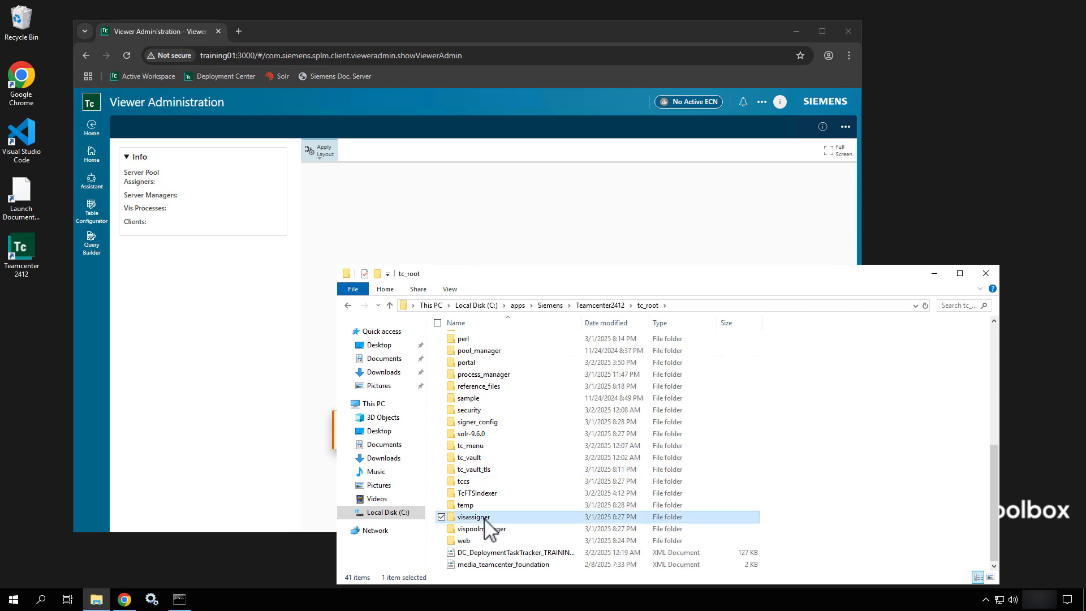
{"action": "double_click", "coordinate": [485, 517]}
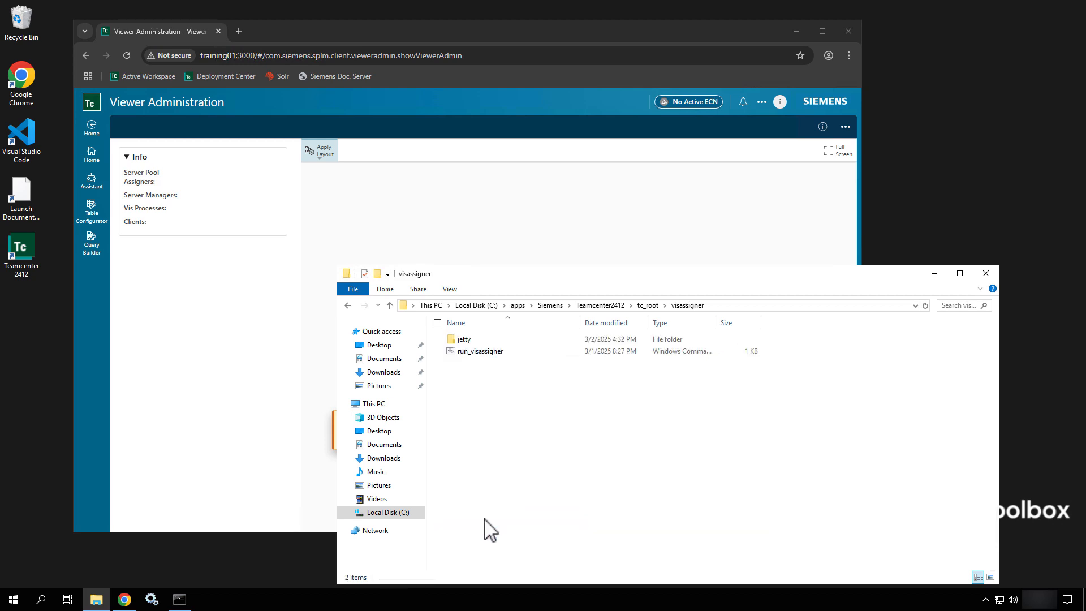
Step: Run the run_visassigner script as administrator and minimize its console window once it has started
{"action": "left_click", "coordinate": [499, 351]}
{"action": "right_click", "coordinate": [500, 351]}
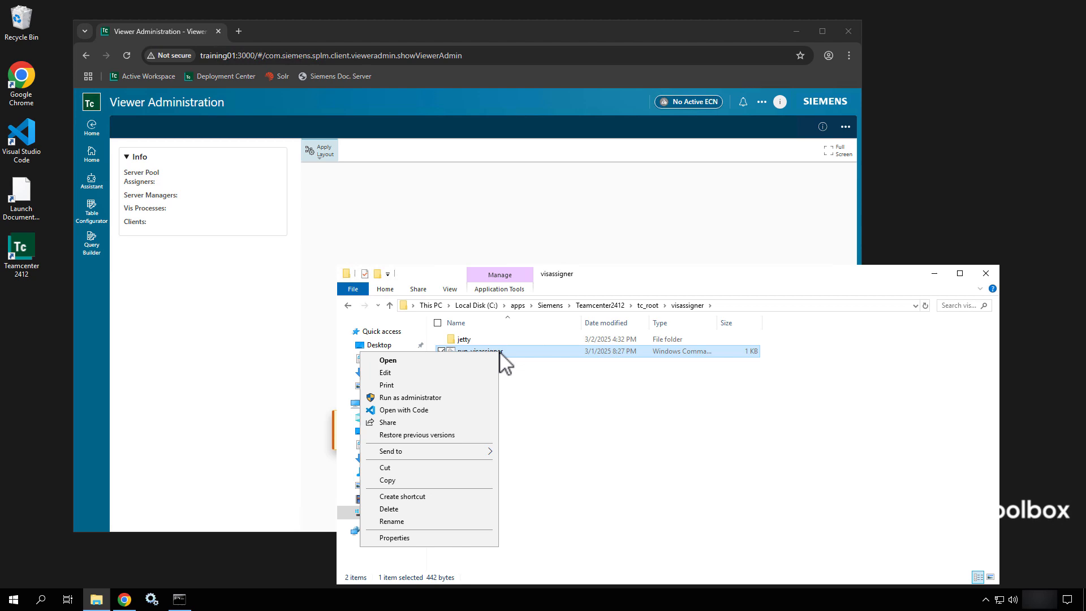
{"action": "left_click", "coordinate": [440, 398]}
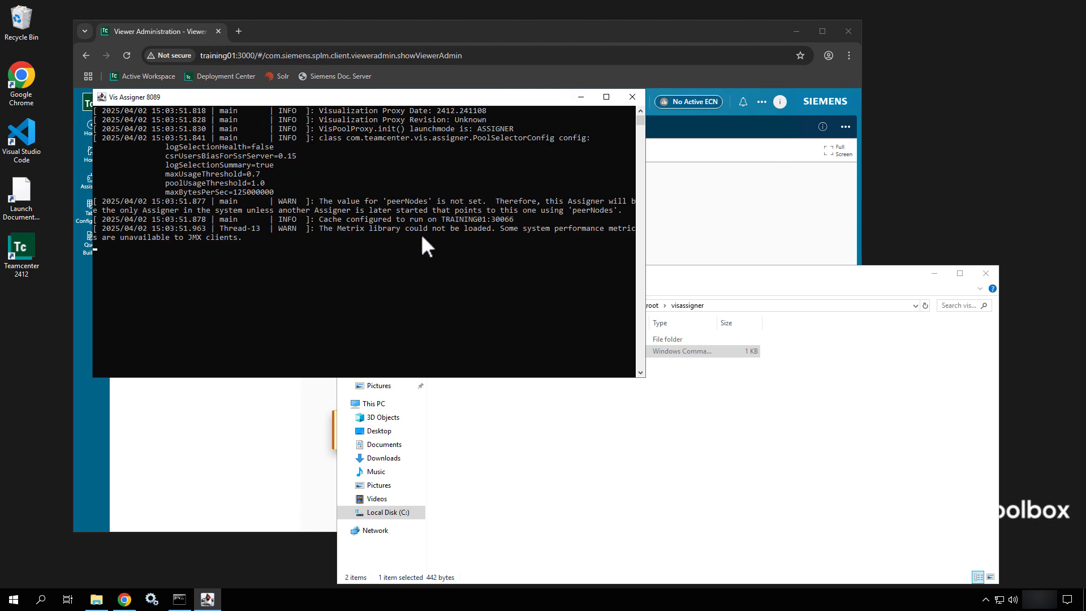
{"action": "left_click", "coordinate": [582, 98]}
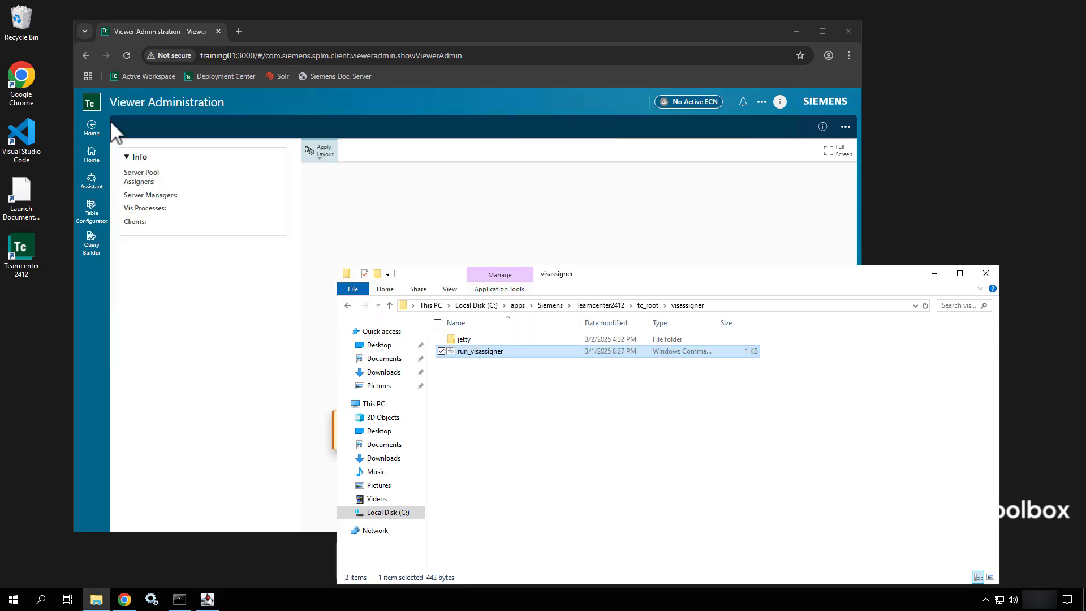
Step: Reload Viewer Administration in the browser, check the /vis route at training01:3000/ping, and return to Viewer Administration
{"action": "left_click", "coordinate": [128, 55]}
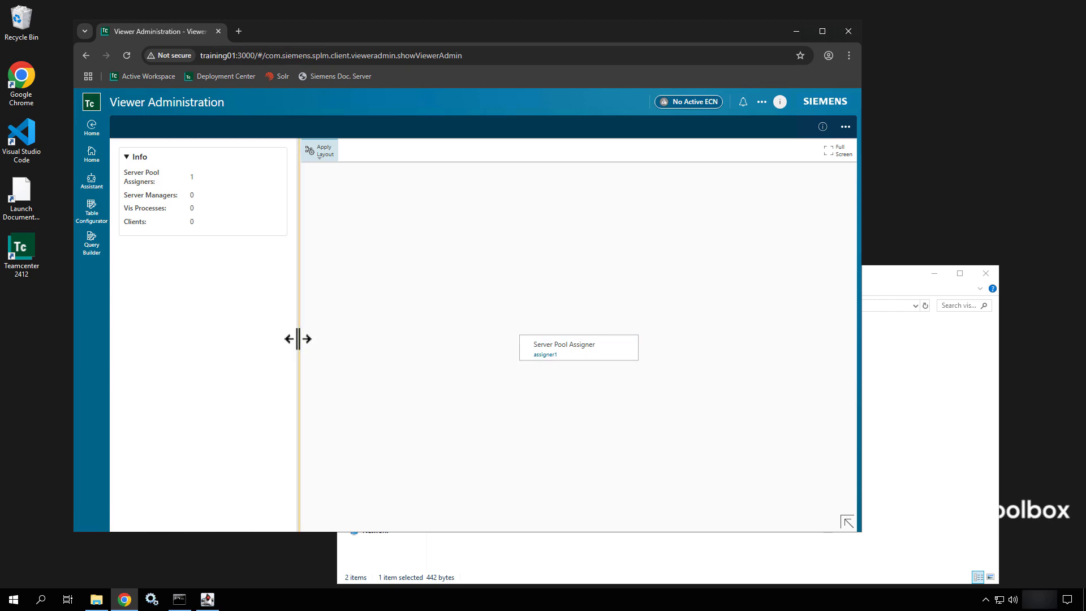
{"action": "left_click", "coordinate": [477, 52]}
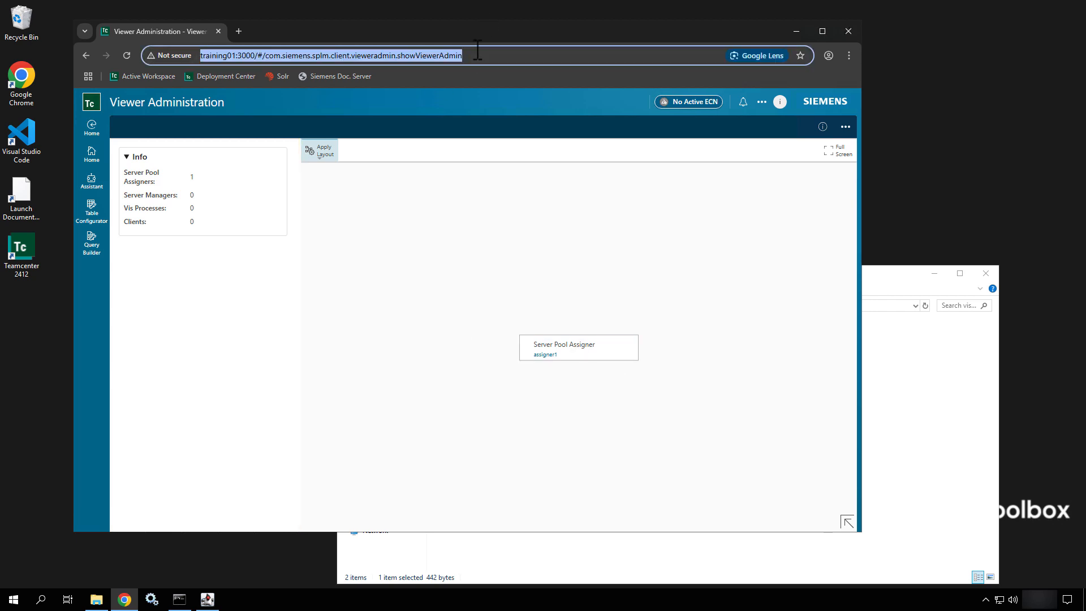
{"action": "left_click_drag", "start_coordinate": [463, 55], "coordinate": [262, 55]}
{"action": "type", "text": "ping"}
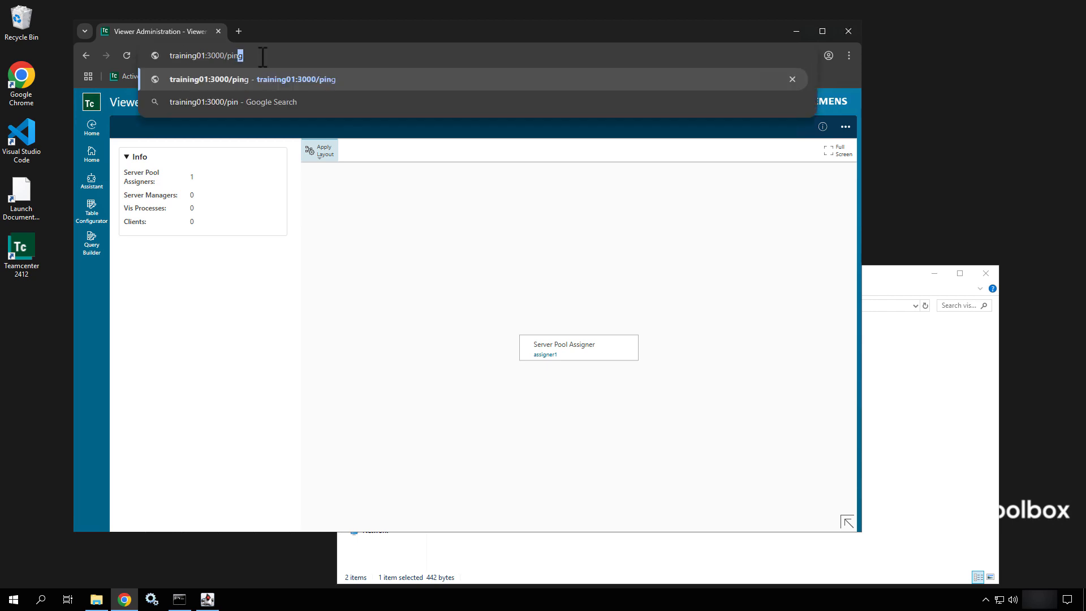
{"action": "key", "text": "Return"}
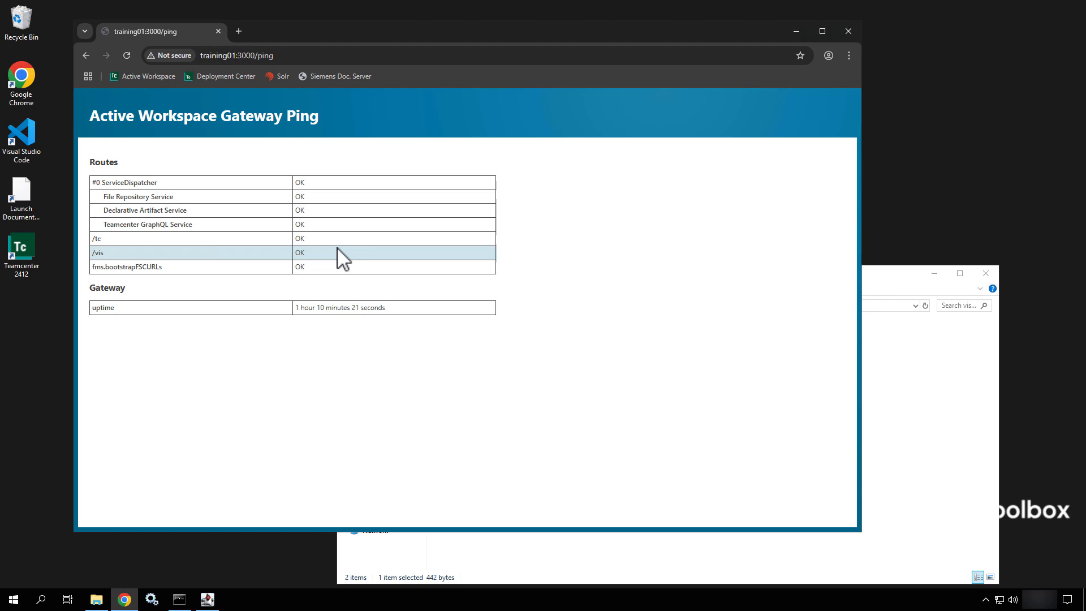
{"action": "left_click", "coordinate": [87, 56]}
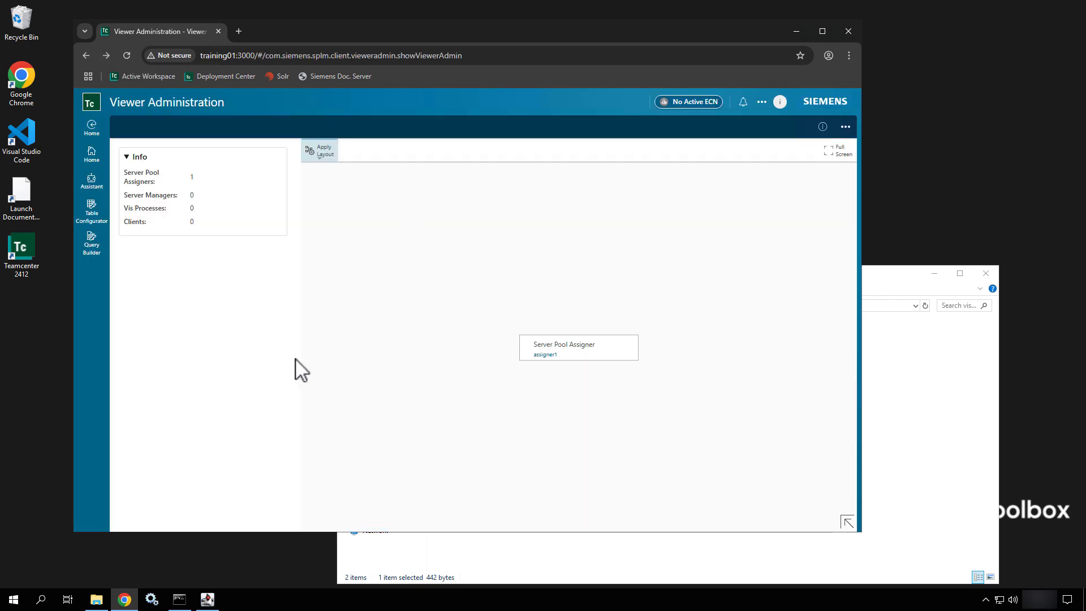
Step: Switch back to File Explorer and open the vispoolmanager folder inside tc_root
{"action": "left_click", "coordinate": [97, 599]}
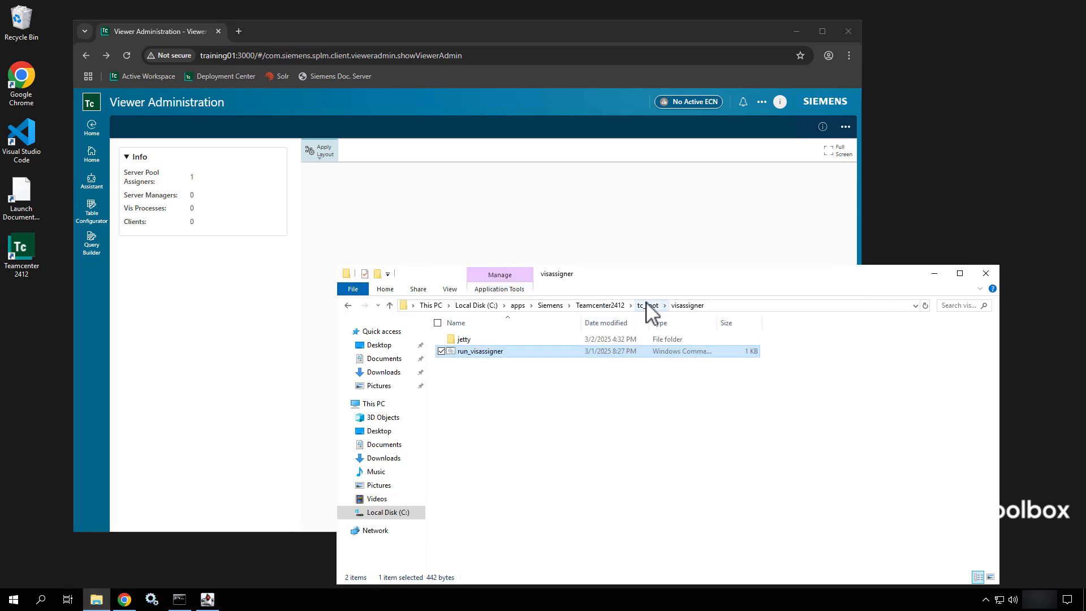
{"action": "left_click", "coordinate": [648, 305]}
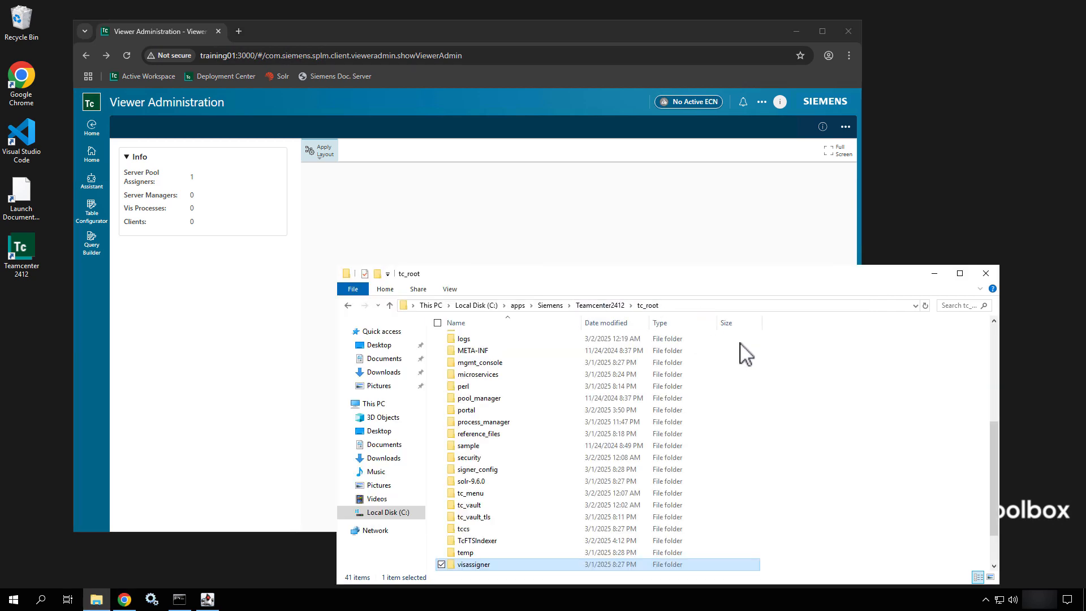
{"action": "scroll", "coordinate": [485, 540], "scroll_direction": "down", "scroll_amount": 2}
{"action": "double_click", "coordinate": [485, 530]}
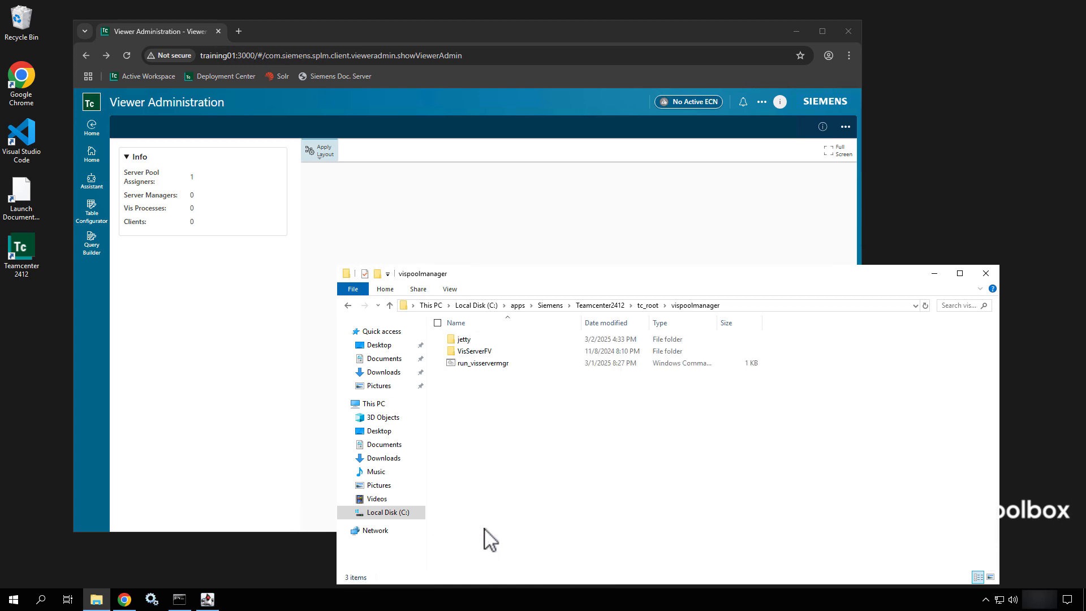
Step: Run the run_visservermgr script as administrator and minimize its Vis Server Manager console once it has started
{"action": "right_click", "coordinate": [504, 364]}
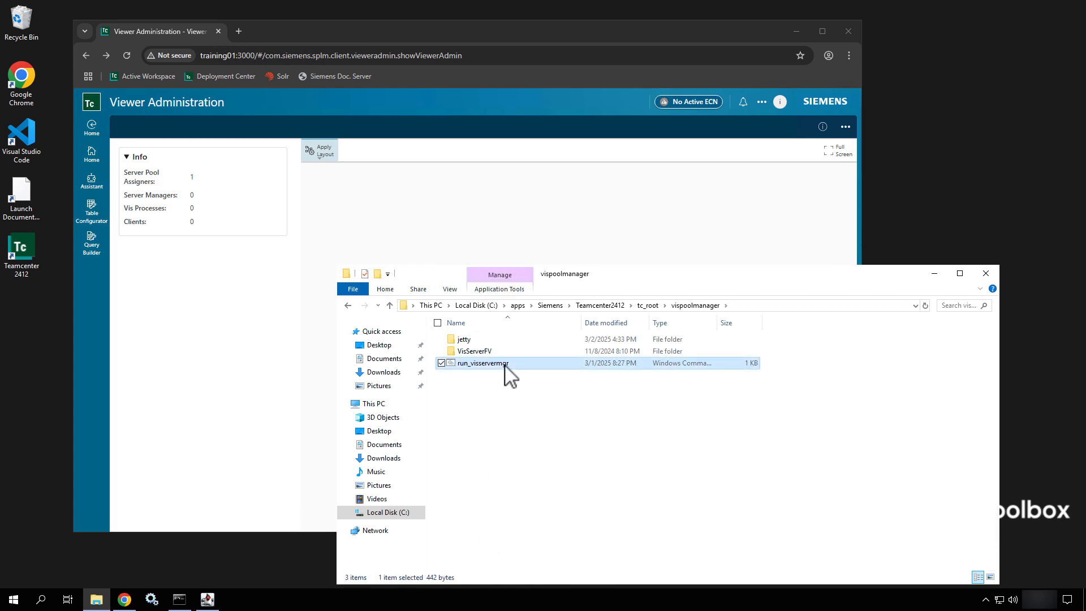
{"action": "left_click", "coordinate": [444, 410]}
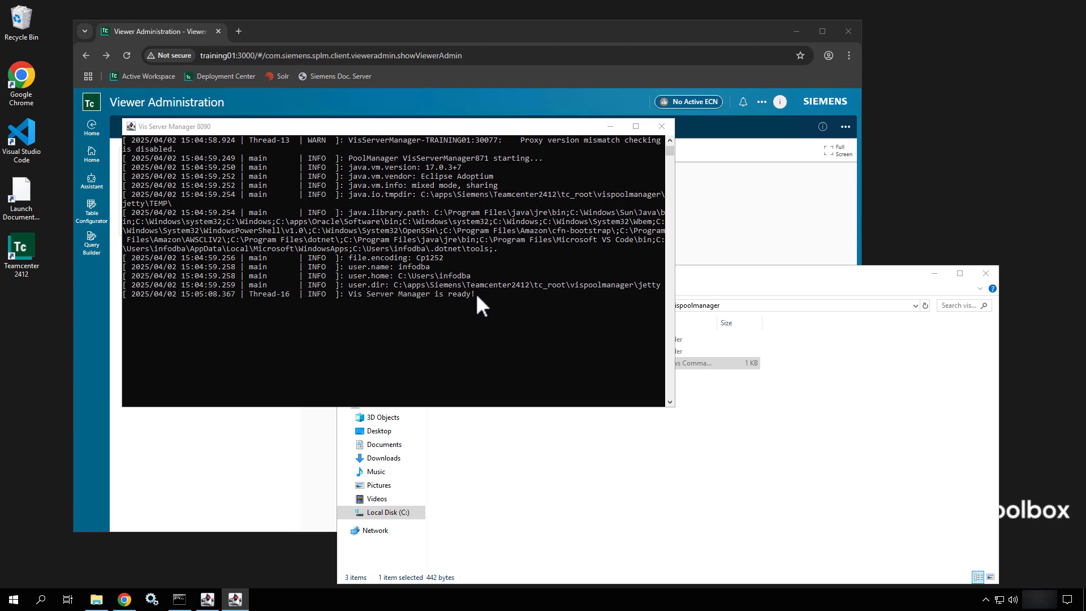
{"action": "left_click", "coordinate": [386, 303]}
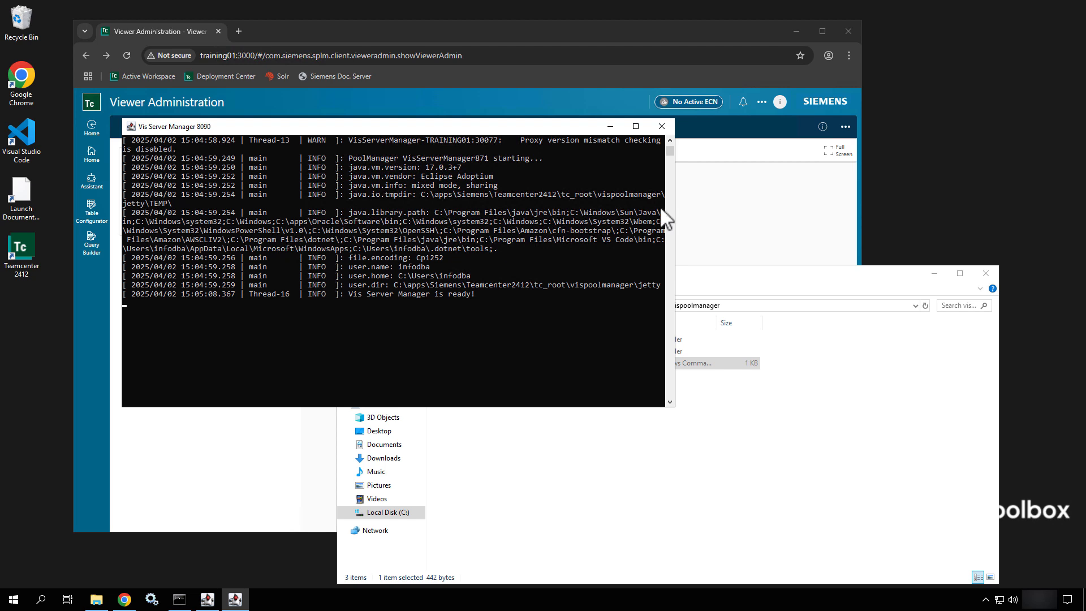
{"action": "left_click", "coordinate": [612, 128]}
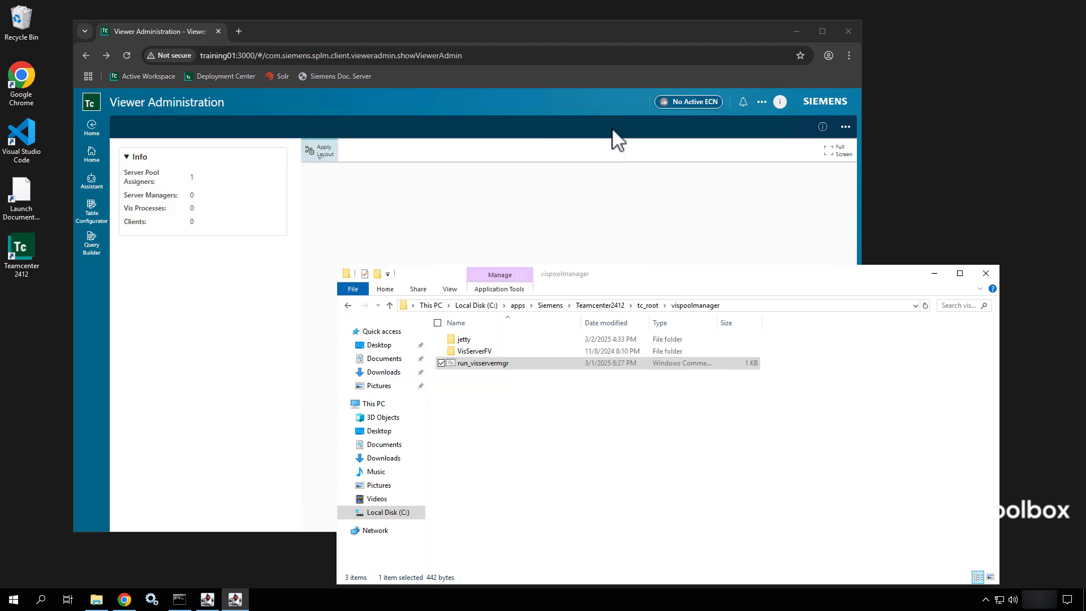
Step: Reload Viewer Administration in the browser to check the server manager, and switch the session workspace to Author
{"action": "left_click", "coordinate": [502, 145]}
{"action": "left_click", "coordinate": [127, 55]}
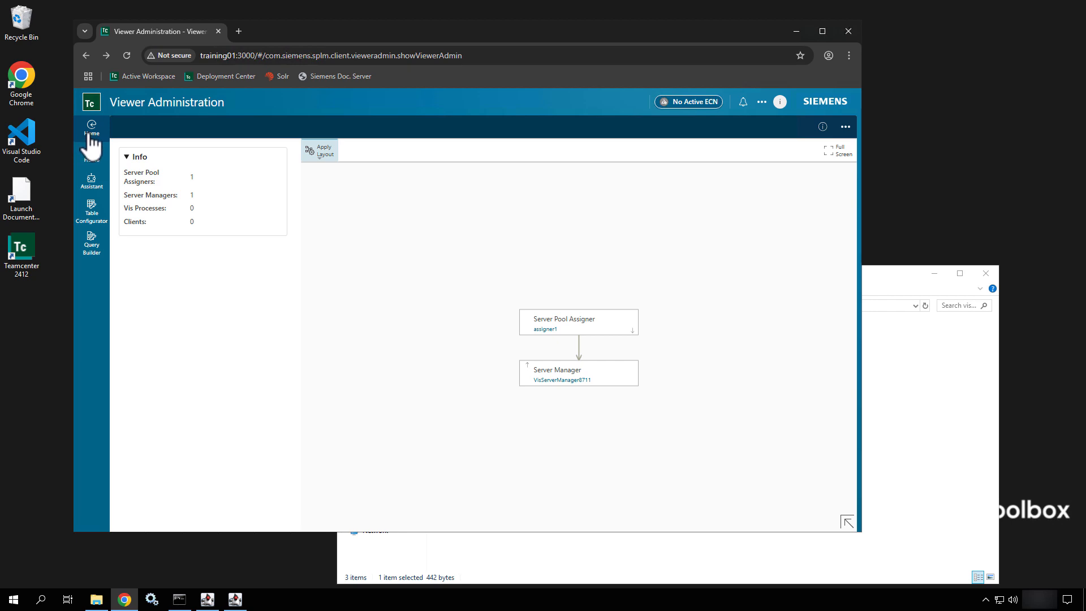
{"action": "left_click", "coordinate": [779, 102]}
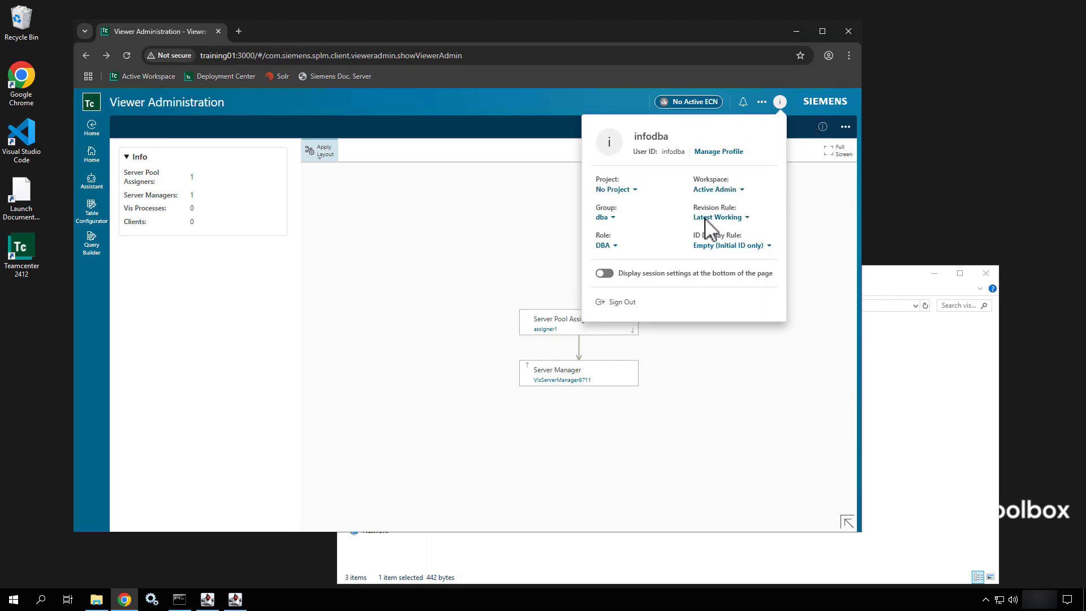
{"action": "left_click", "coordinate": [714, 192]}
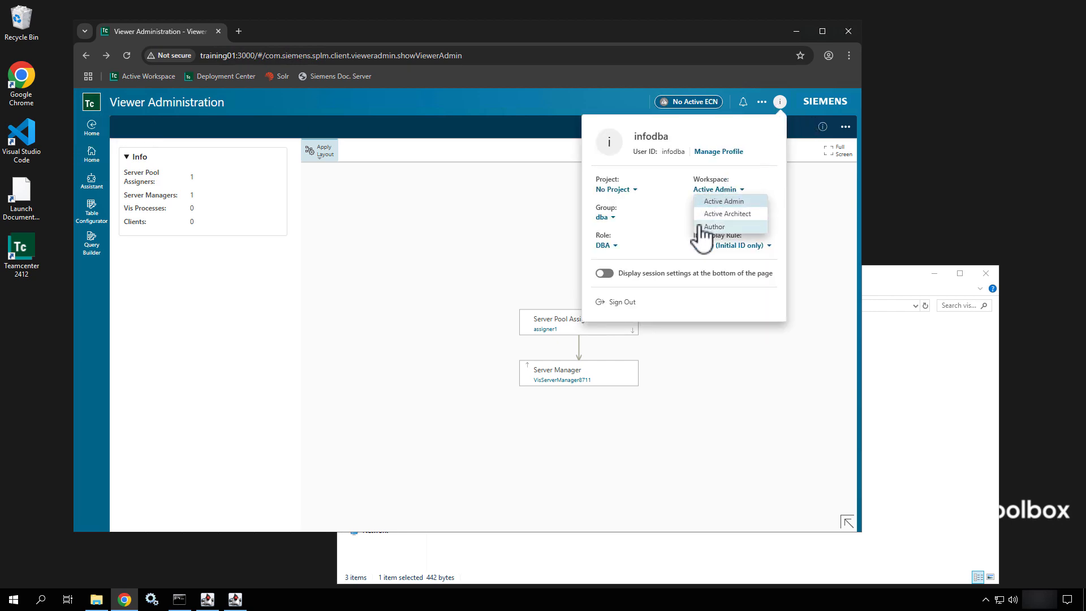
{"action": "left_click", "coordinate": [700, 225]}
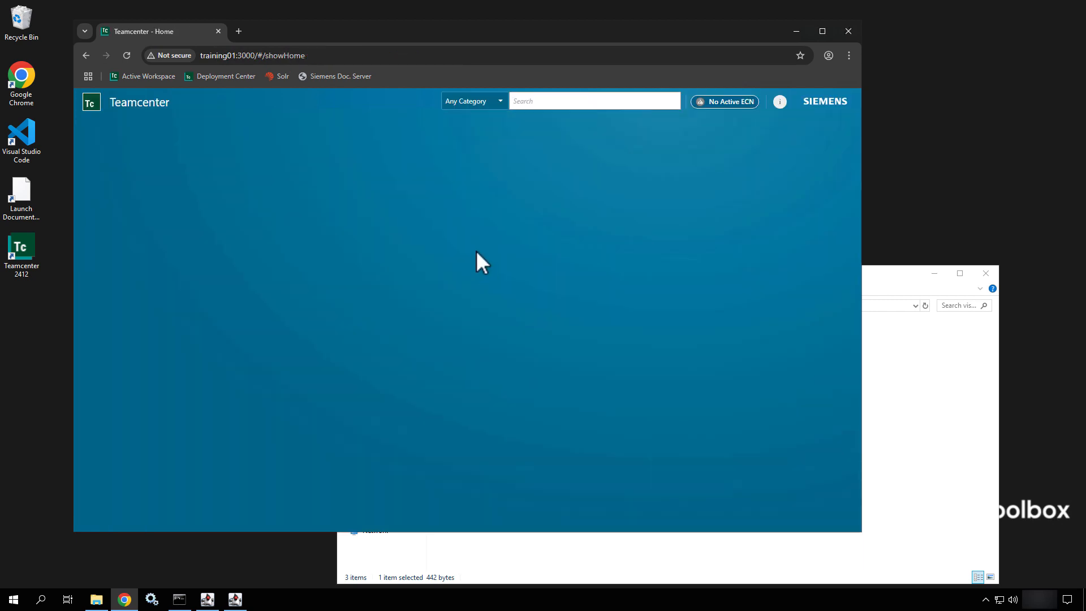
Step: Repeat the recent search for 090* and rotate the SPINDLE,HIGH SPEED,MICRO model in its 3D view
{"action": "left_click", "coordinate": [546, 103]}
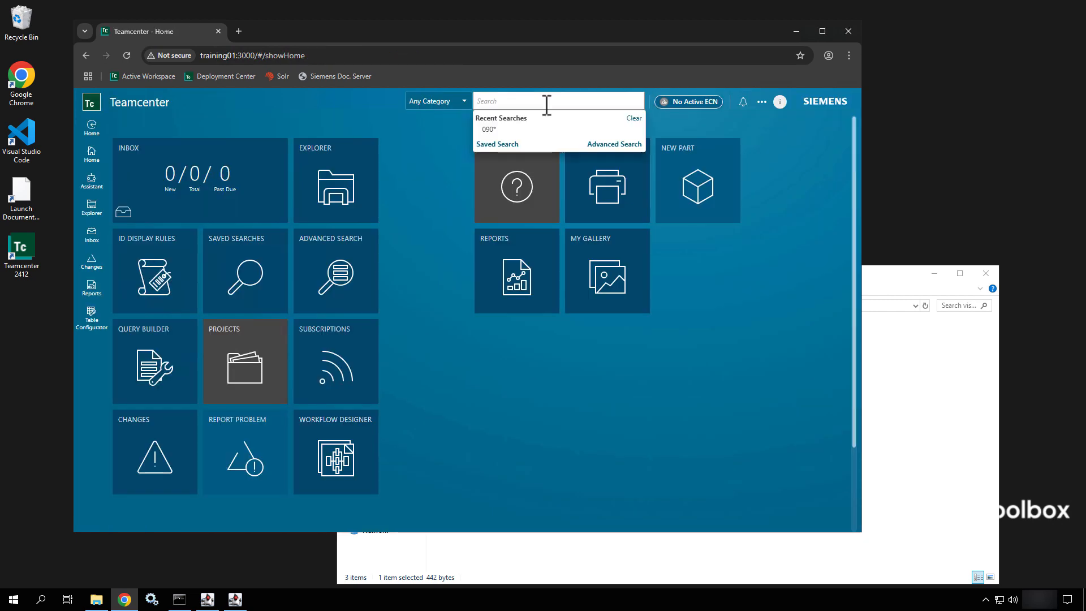
{"action": "left_click", "coordinate": [536, 132]}
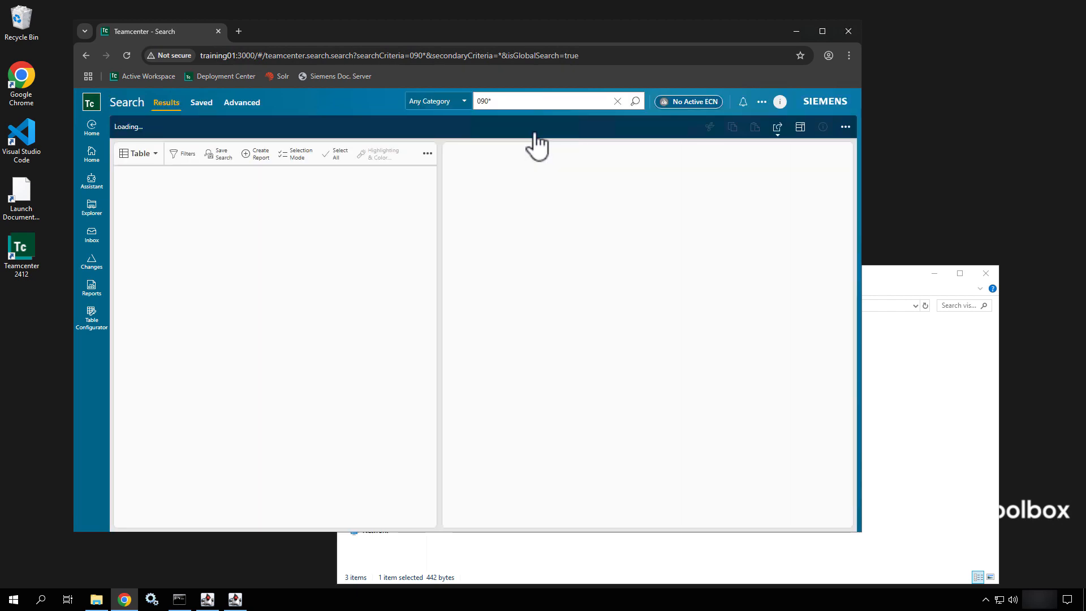
{"action": "left_click", "coordinate": [458, 231]}
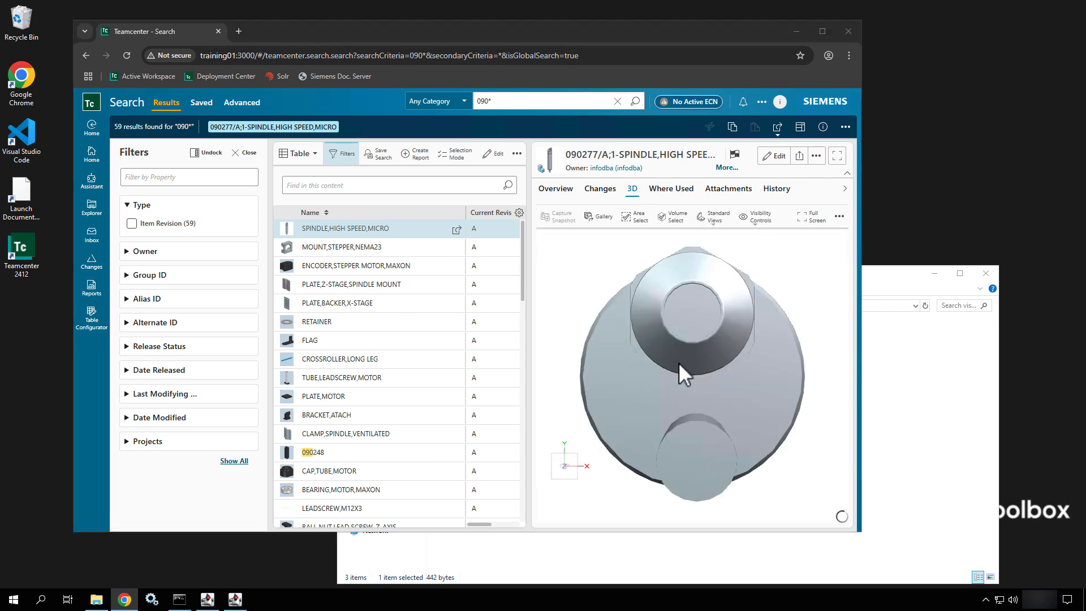
{"action": "left_click_drag", "start_coordinate": [678, 362], "coordinate": [914, 534]}
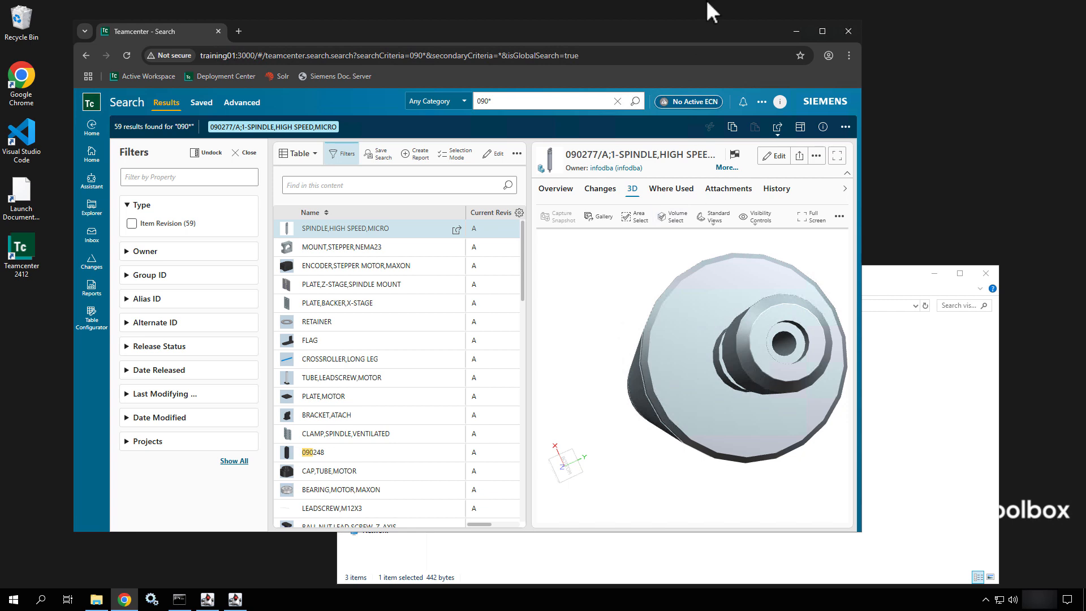
Step: Open the gateway ping page at training01:3000/ping to check the status of the routes
{"action": "left_click_drag", "start_coordinate": [578, 55], "coordinate": [261, 55]}
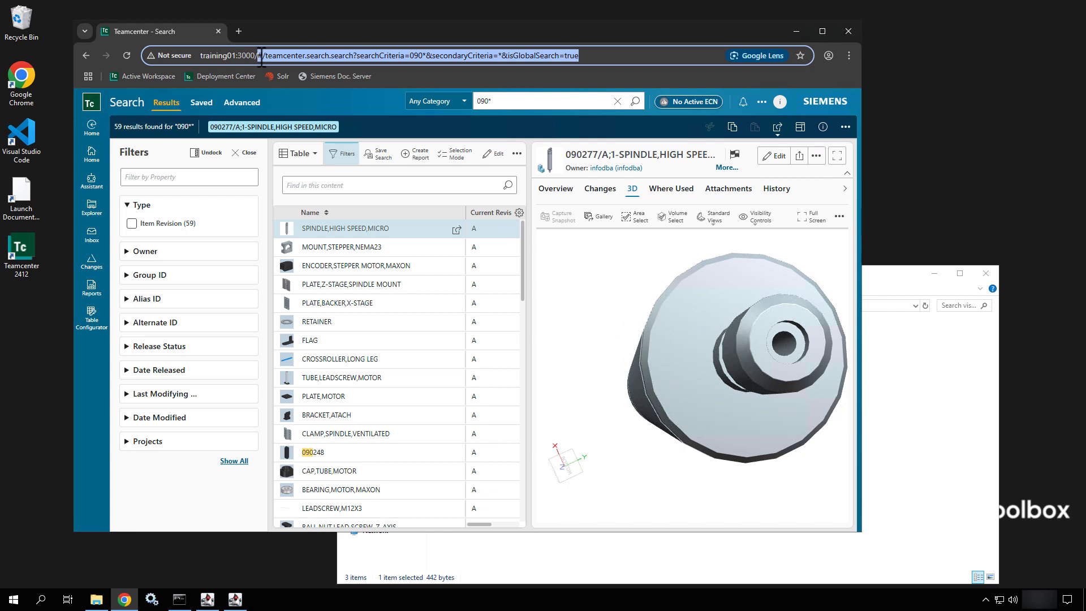
{"action": "type", "text": "ping"}
{"action": "key", "text": "Return"}
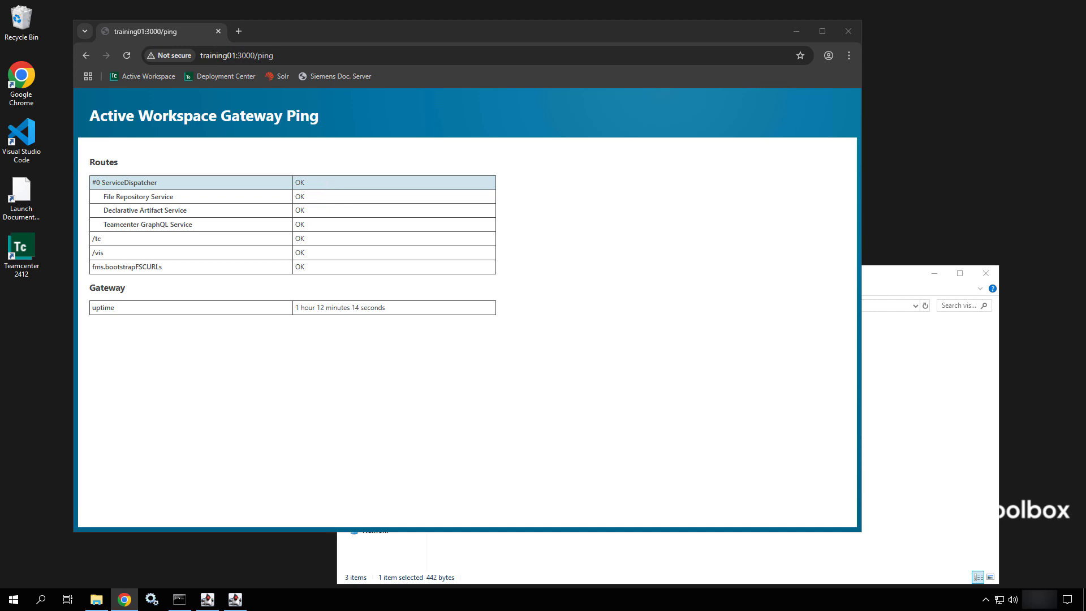
{"action": "mouse_move", "coordinate": [78, 169]}
{"action": "left_mouse_down"}
{"action": "mouse_move", "coordinate": [342, 230]}
{"action": "mouse_move", "coordinate": [401, 233]}
{"action": "left_mouse_up"}
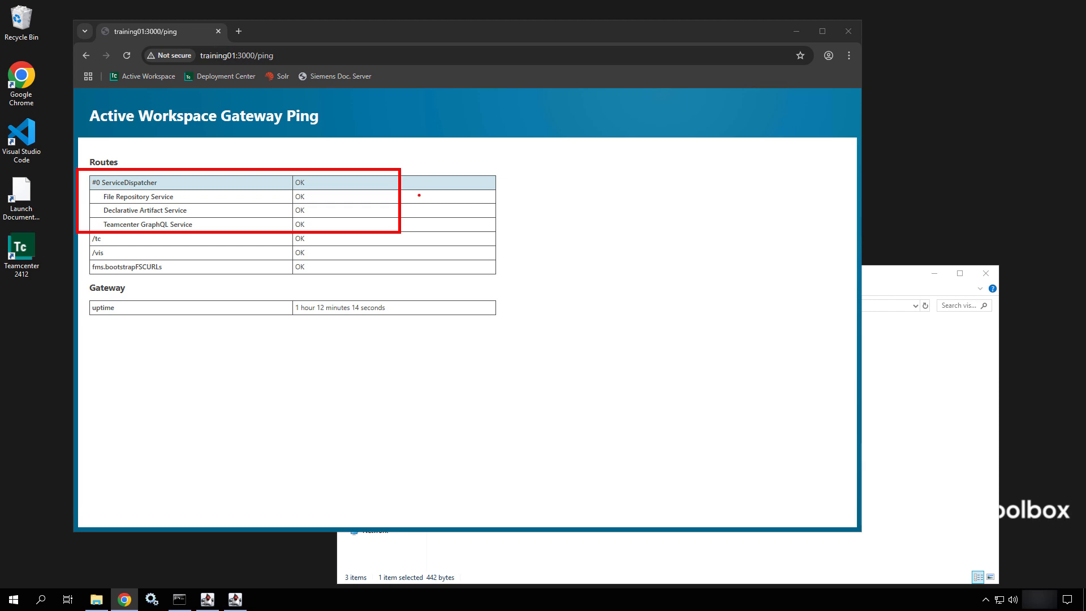
{"action": "left_click_drag", "start_coordinate": [416, 196], "coordinate": [550, 164]}
{"action": "type", "text": "tAW"}
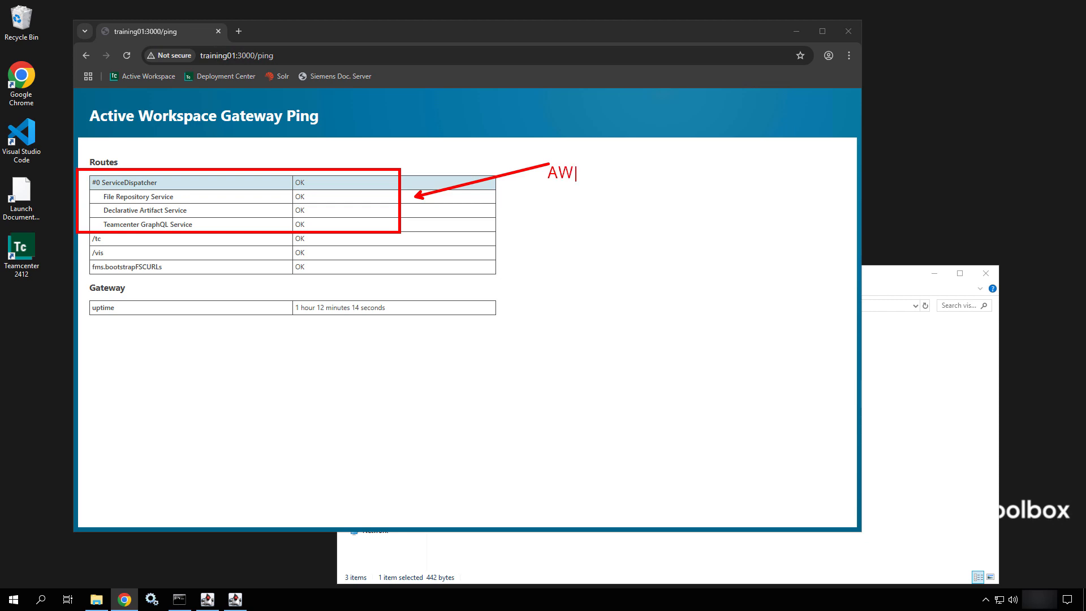
{"action": "type", "text": "C Client files are published"}
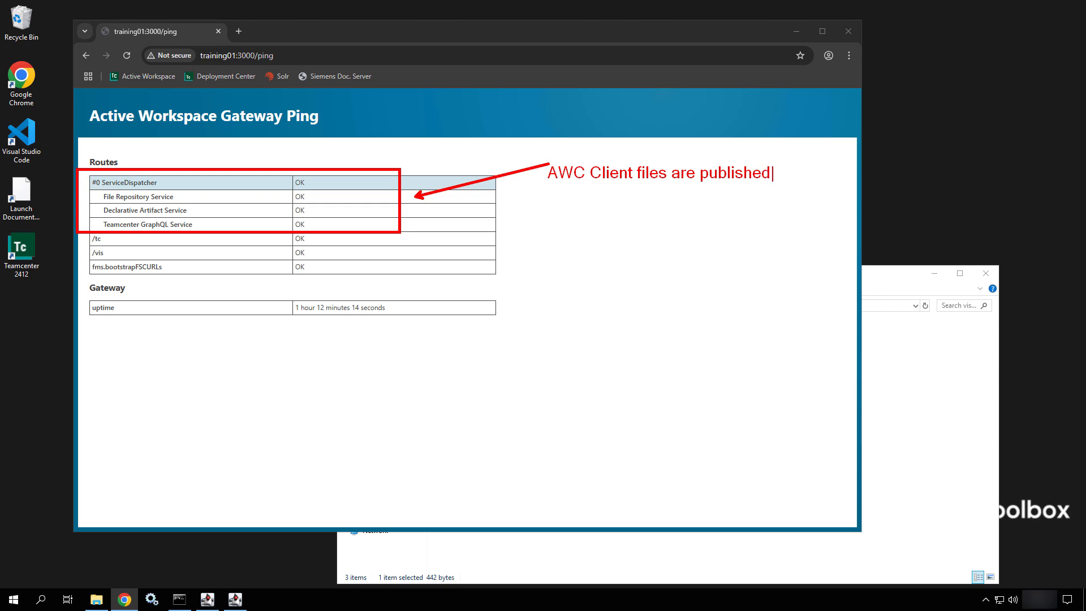
{"action": "key", "text": "Escape"}
{"action": "mouse_move", "coordinate": [440, 214]}
{"action": "left_mouse_down"}
{"action": "mouse_move", "coordinate": [596, 222]}
{"action": "mouse_move", "coordinate": [596, 256]}
{"action": "left_mouse_up"}
{"action": "type", "text": "t"}
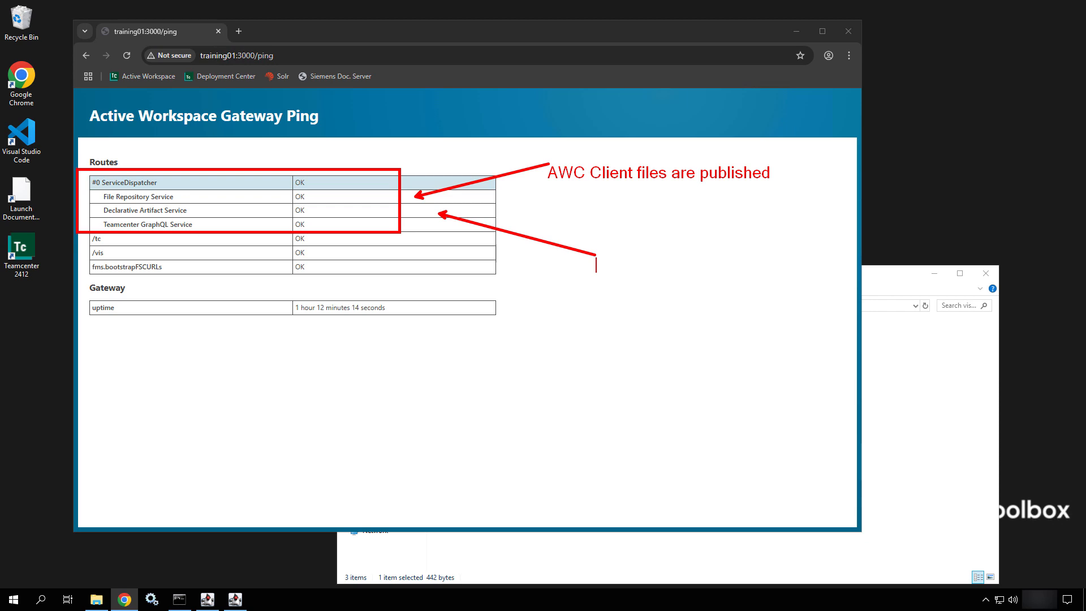
{"action": "type", "text": "Custom chang"}
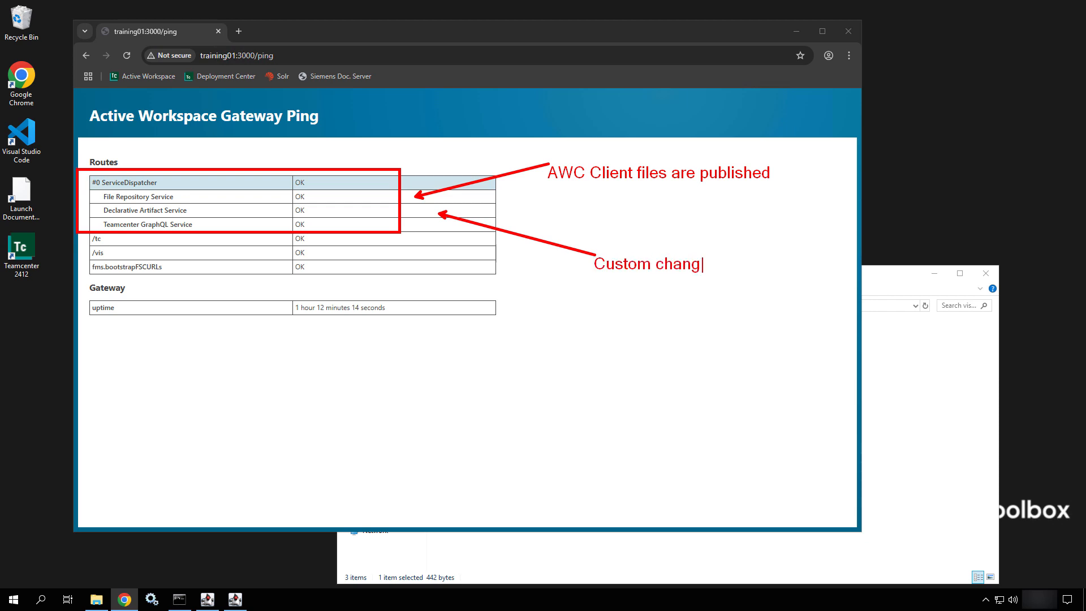
{"action": "type", "text": "es in the Panel"}
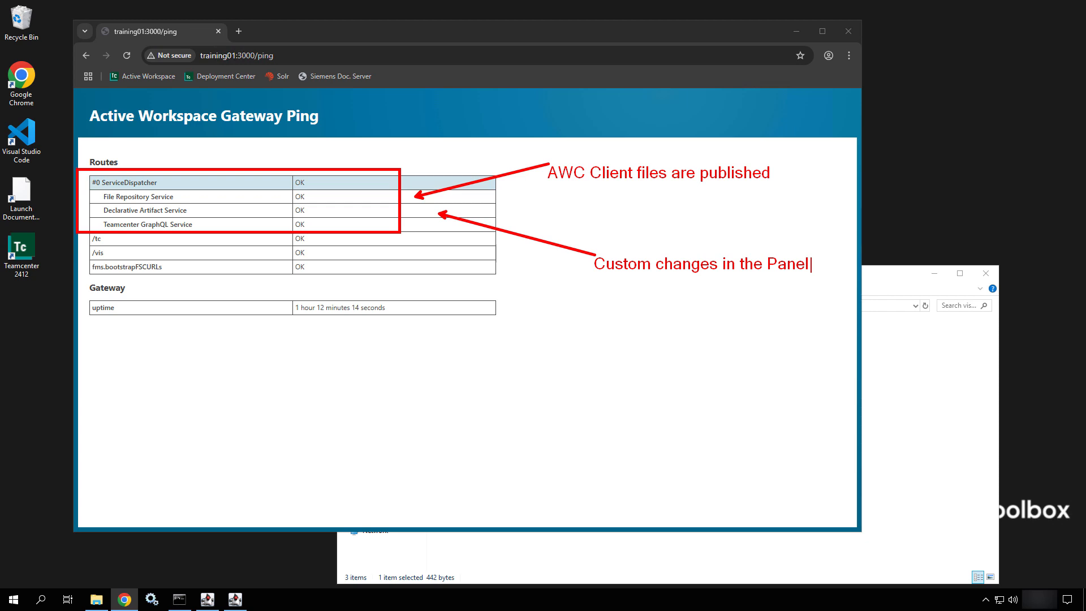
{"action": "key", "text": "Return"}
{"action": "type", "text": "and Command Builder"}
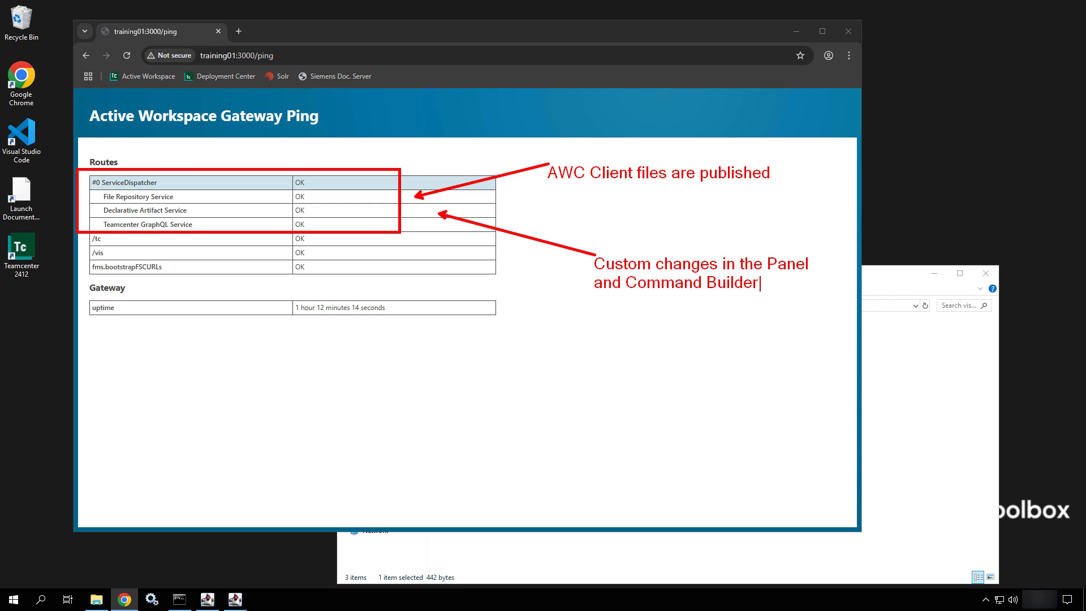
{"action": "key", "text": "Escape"}
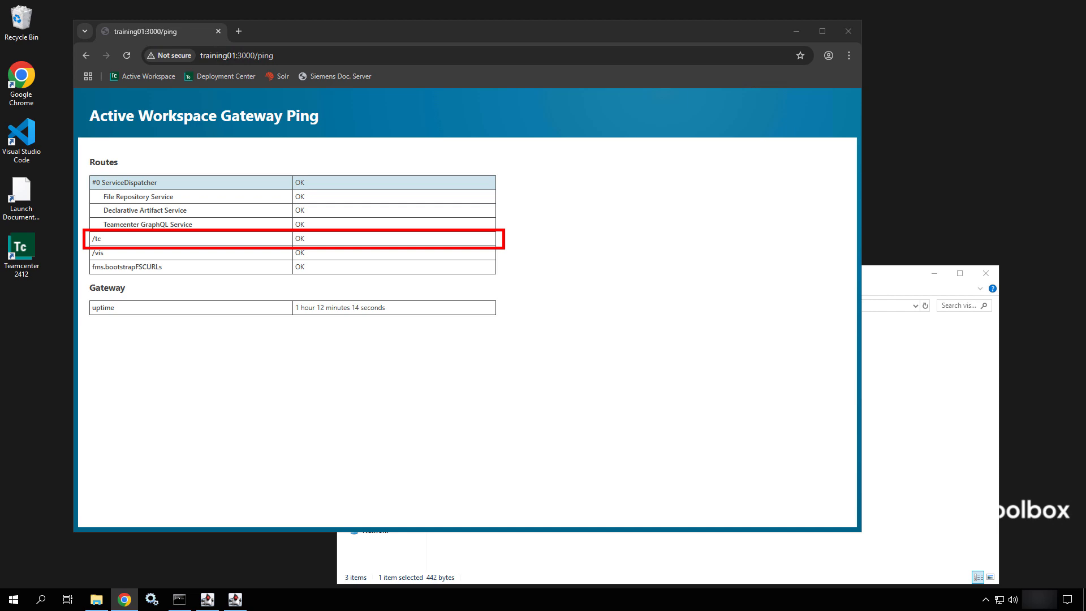
{"action": "key", "text": "e"}
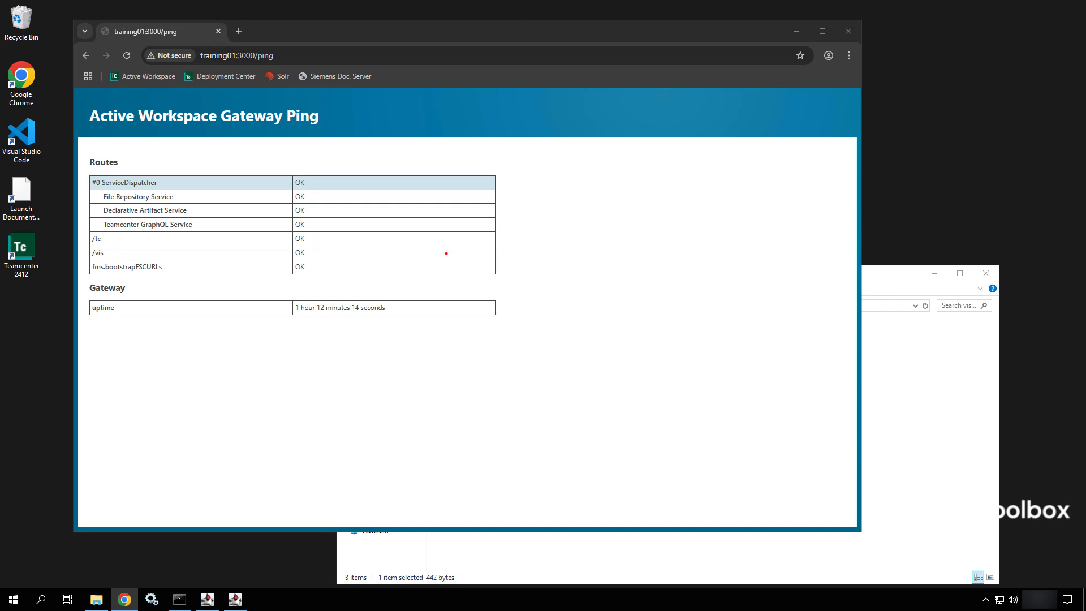
{"action": "left_click_drag", "start_coordinate": [440, 273], "coordinate": [545, 314]}
{"action": "key", "text": "e"}
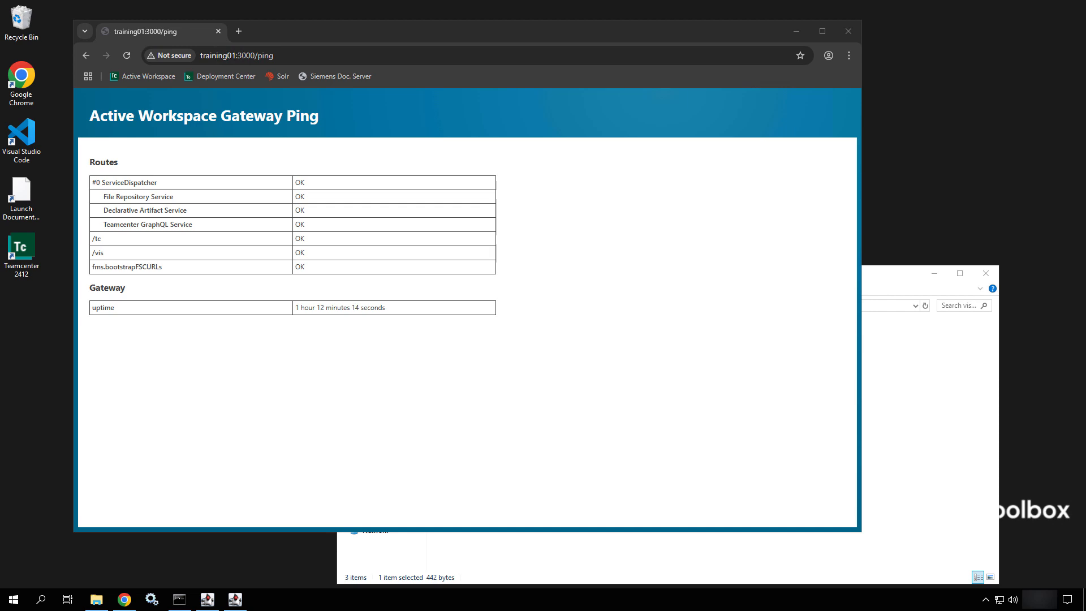
Step: Switch to File Explorer, look into the aws2 folder inside tc_root, and return to tc_root
{"action": "left_click", "coordinate": [96, 602]}
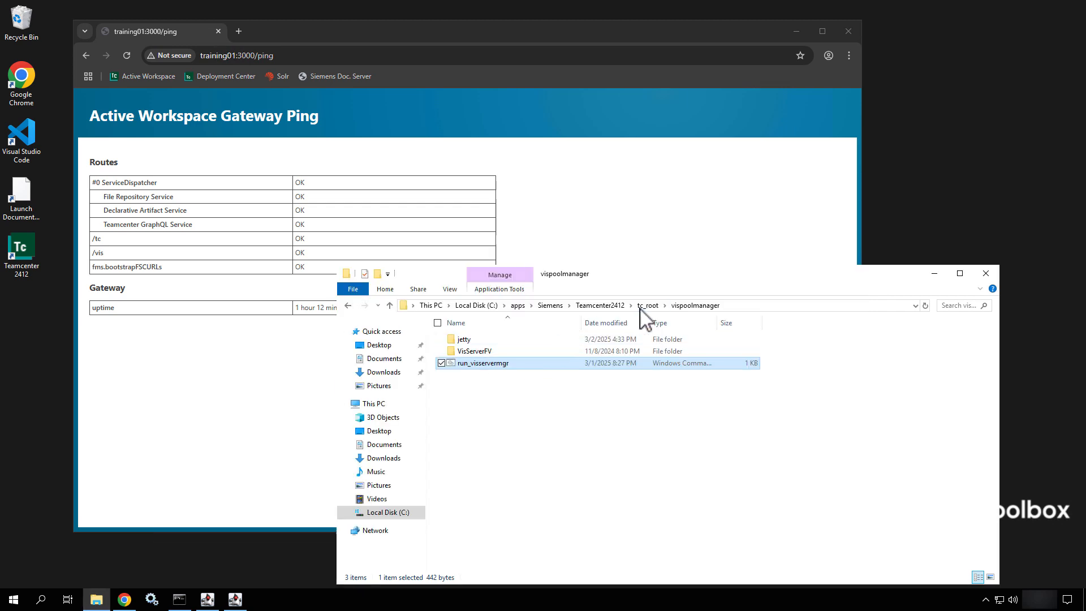
{"action": "left_click", "coordinate": [646, 306]}
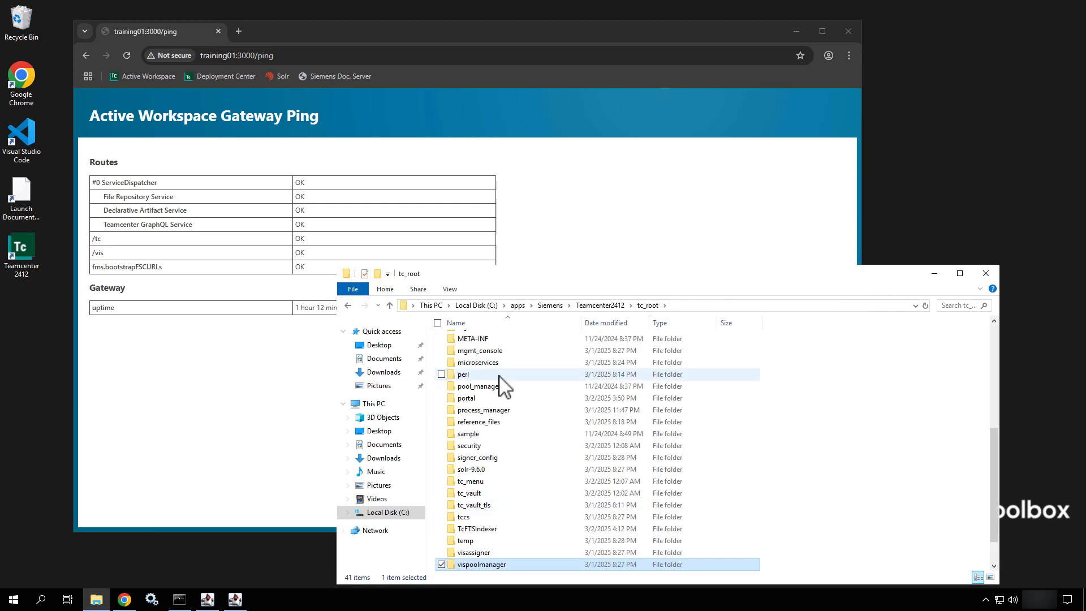
{"action": "scroll", "coordinate": [502, 383], "scroll_direction": "up", "scroll_amount": 1}
{"action": "scroll", "coordinate": [501, 378], "scroll_direction": "up", "scroll_amount": 5}
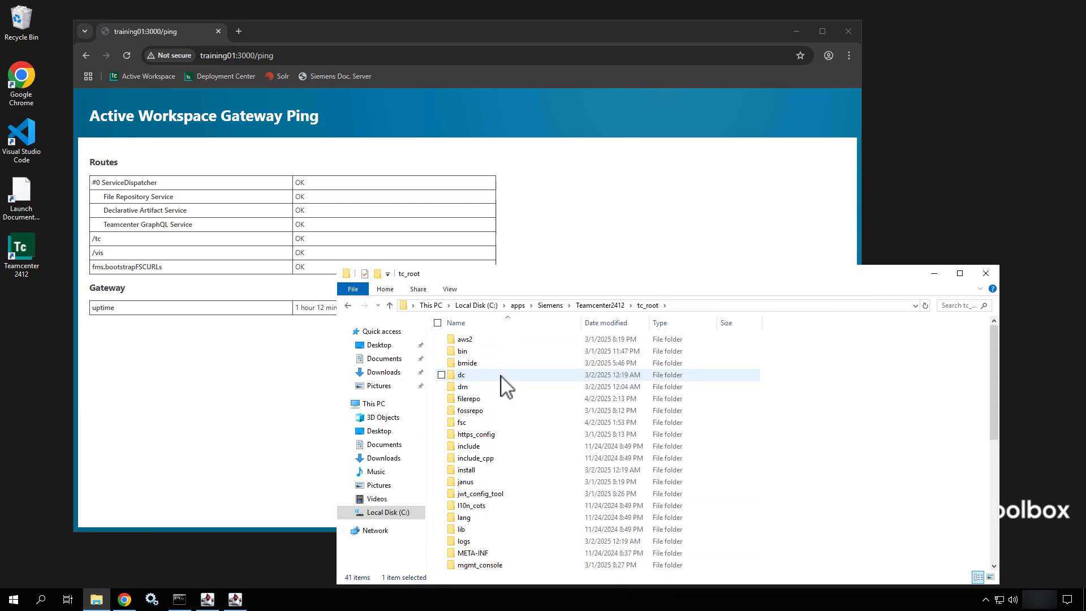
{"action": "double_click", "coordinate": [471, 340]}
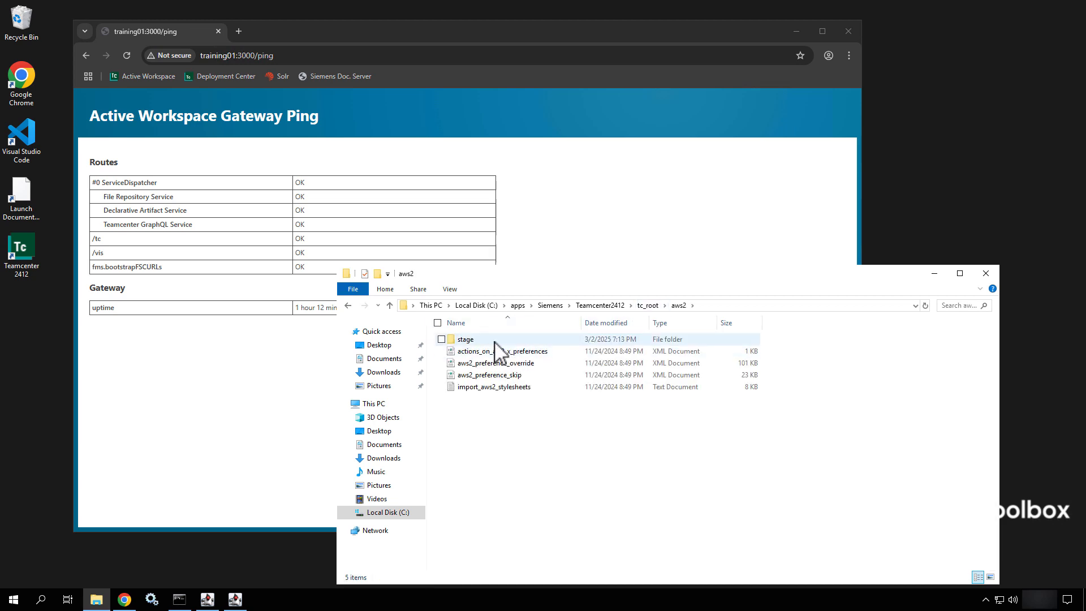
{"action": "left_click", "coordinate": [649, 306]}
Step: Open the gateway folder inside the microservices folder of tc_root
{"action": "scroll", "coordinate": [509, 443], "scroll_direction": "down", "scroll_amount": 4}
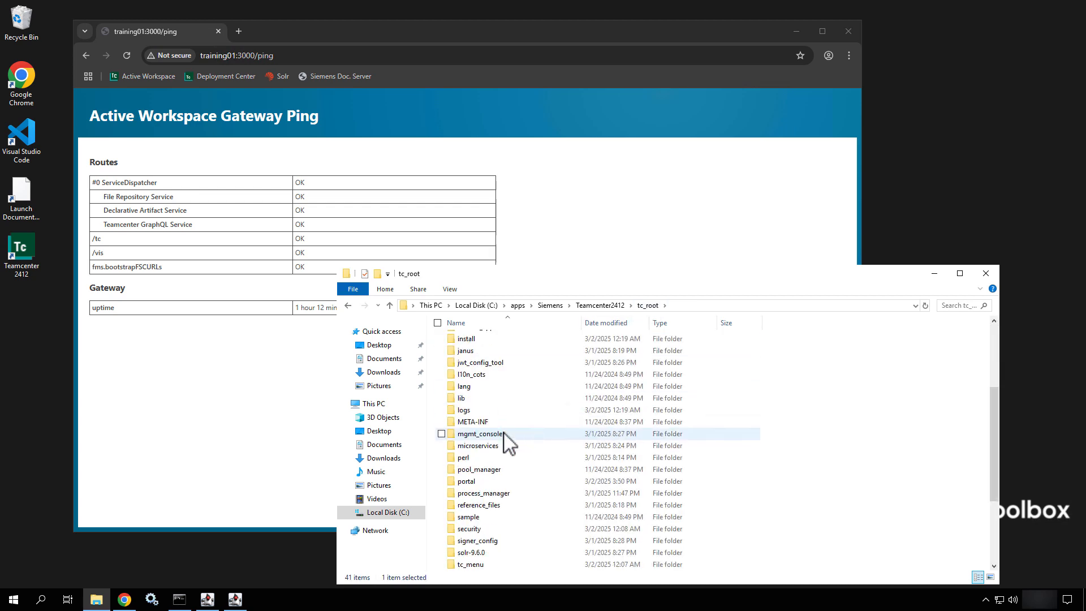
{"action": "left_click", "coordinate": [495, 447]}
{"action": "double_click", "coordinate": [496, 447]}
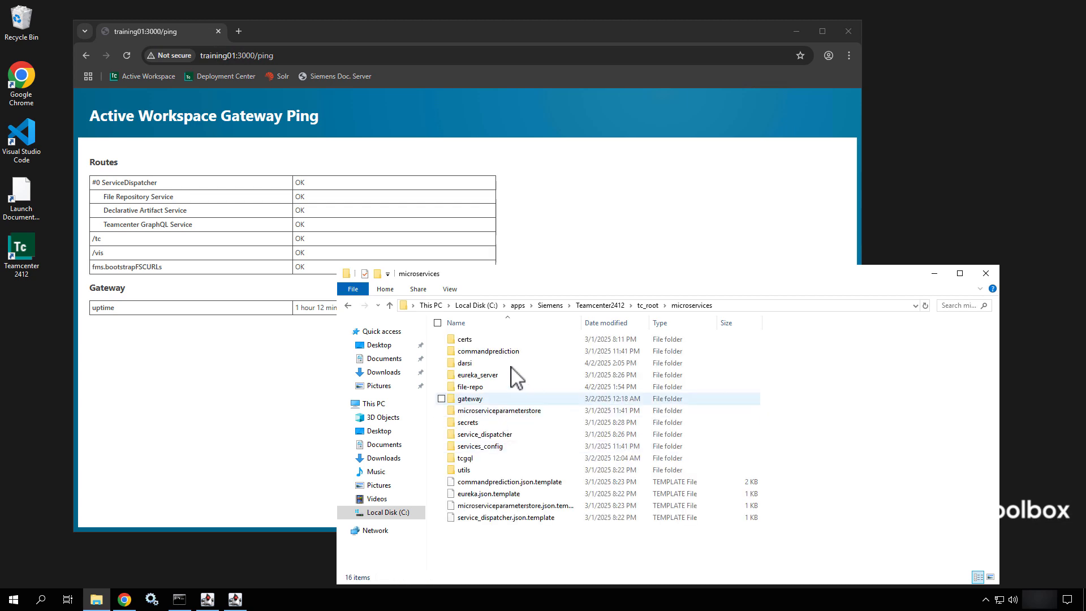
{"action": "double_click", "coordinate": [497, 400]}
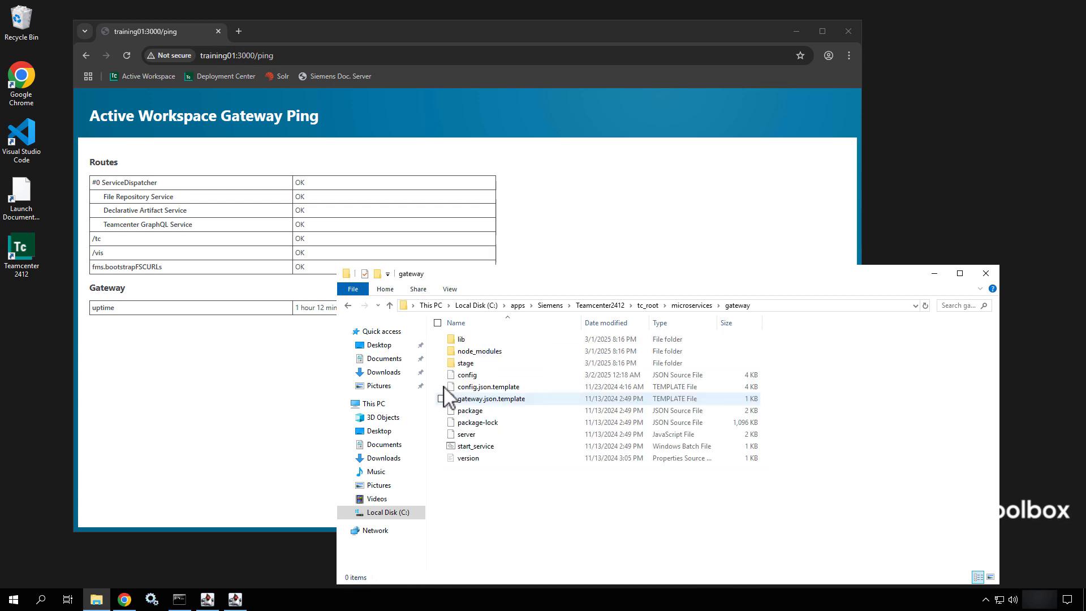
Step: Open the gateway's config.json in Visual Studio Code and examine the tc and vis route definitions
{"action": "left_click", "coordinate": [477, 376]}
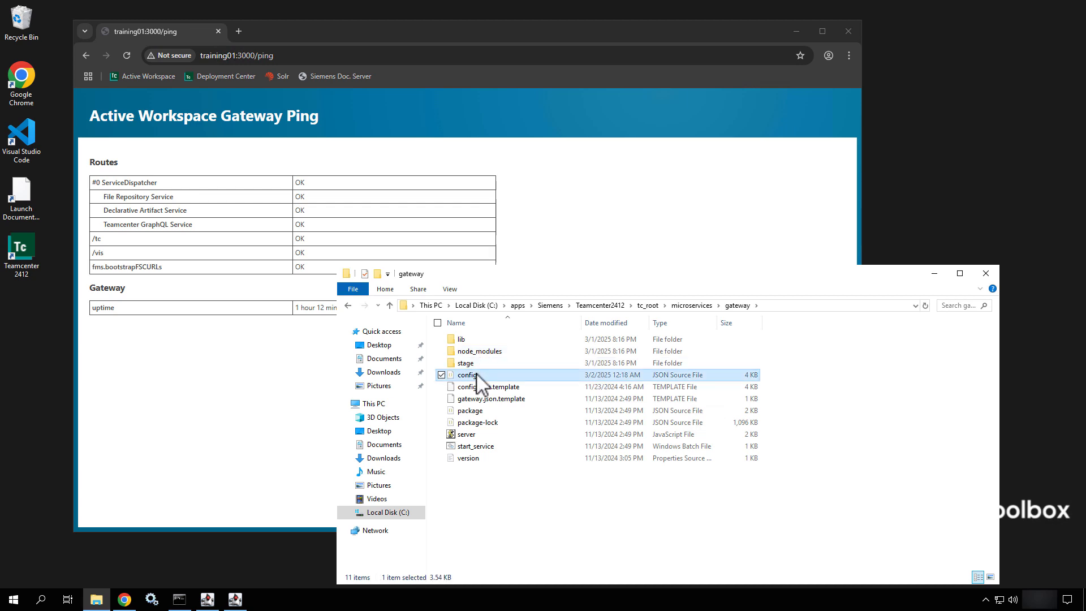
{"action": "right_click", "coordinate": [477, 376]}
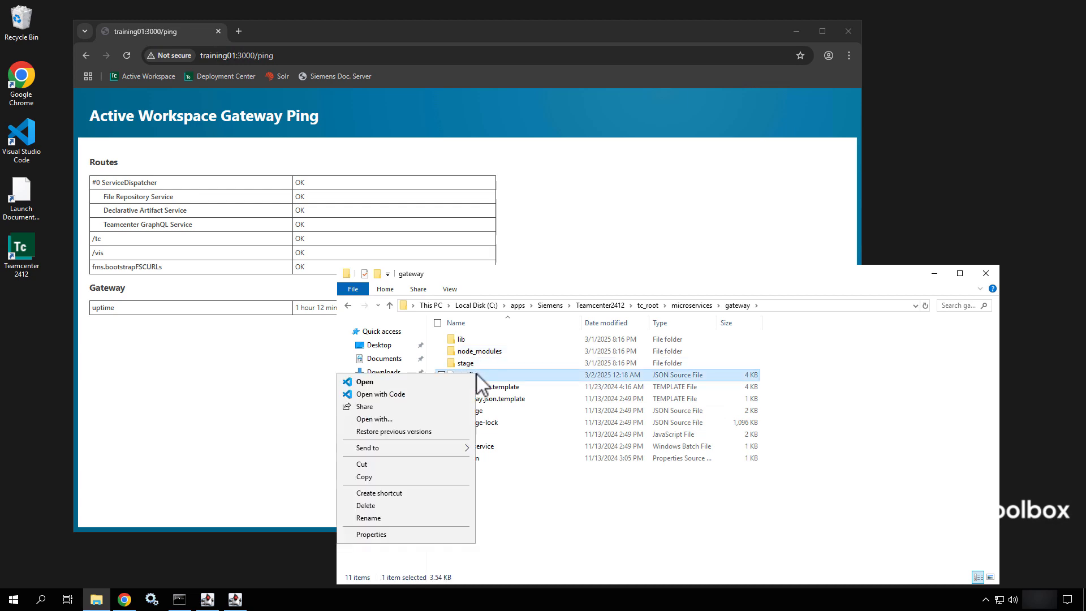
{"action": "left_click", "coordinate": [421, 397]}
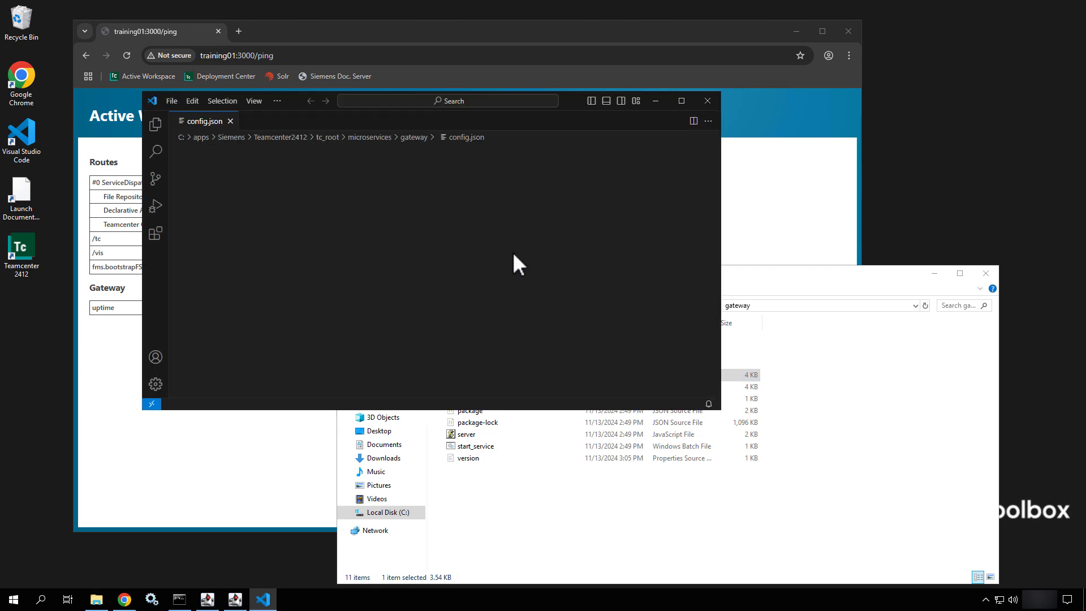
{"action": "scroll", "coordinate": [514, 253], "scroll_direction": "down", "scroll_amount": 3}
{"action": "scroll", "coordinate": [516, 253], "scroll_direction": "down", "scroll_amount": 1}
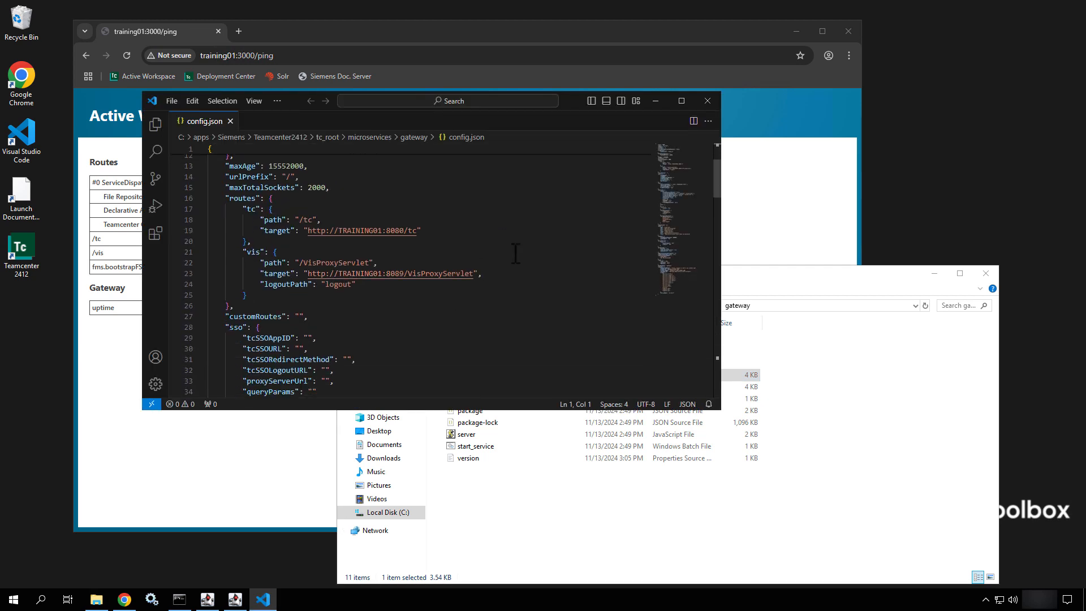
Step: Highlight the tc and vis route entries in config.json, then review the sso, fms and security settings below them
{"action": "left_click_drag", "start_coordinate": [421, 230], "coordinate": [284, 211]}
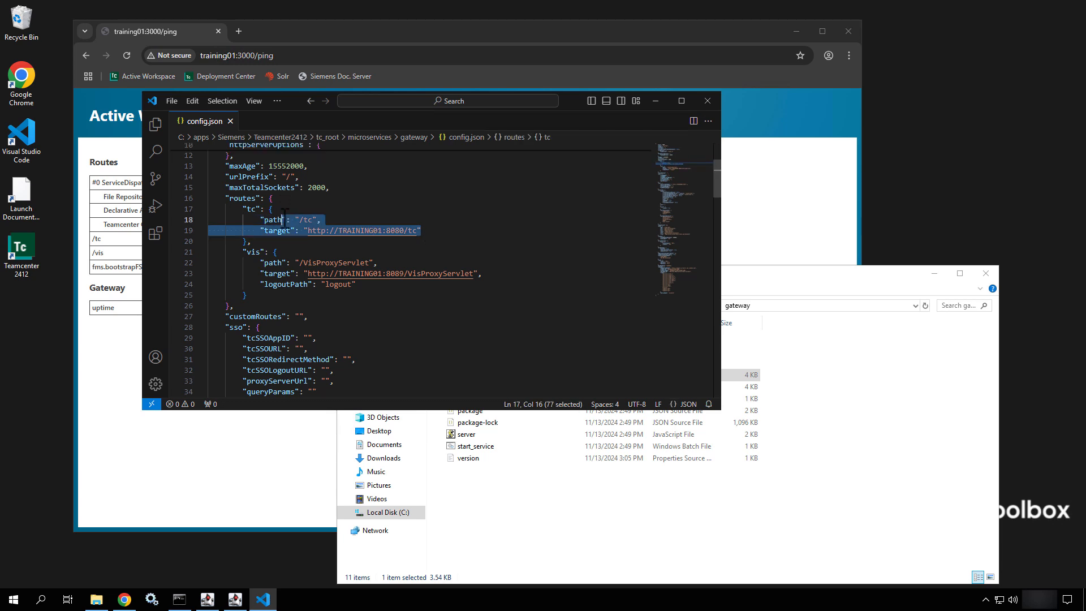
{"action": "left_click", "coordinate": [394, 285]}
{"action": "left_click_drag", "start_coordinate": [394, 287], "coordinate": [240, 253]}
{"action": "scroll", "coordinate": [499, 351], "scroll_direction": "down", "scroll_amount": 3}
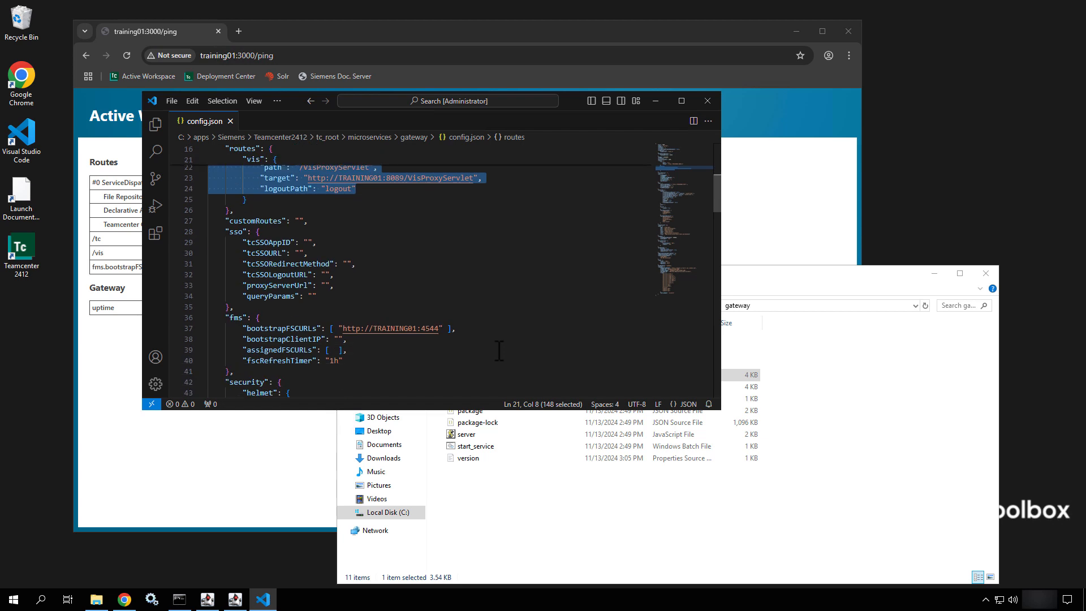
{"action": "scroll", "coordinate": [457, 303], "scroll_direction": "down", "scroll_amount": 5}
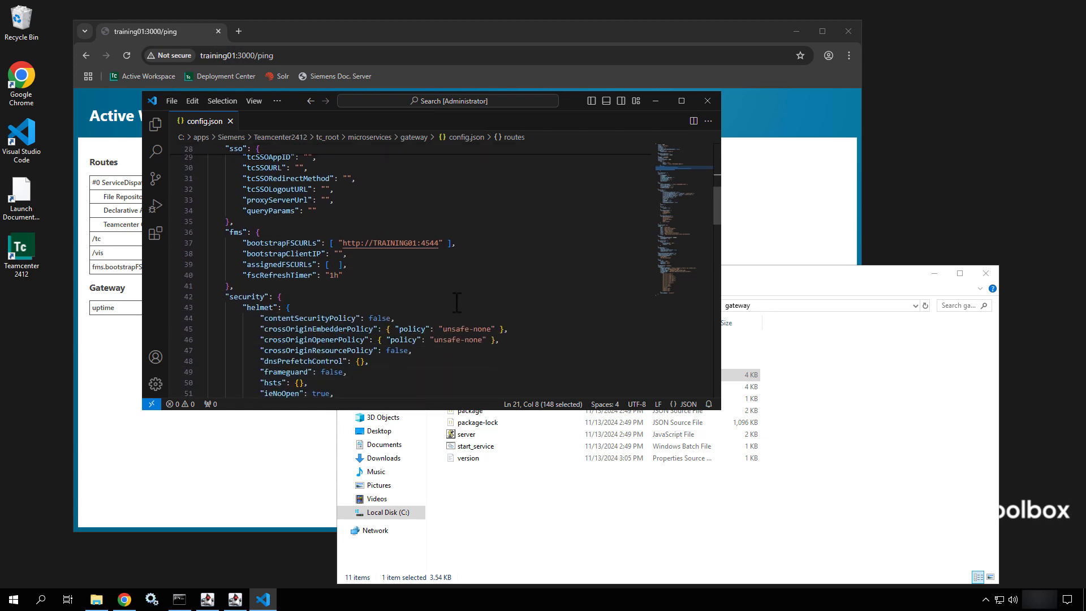
{"action": "scroll", "coordinate": [457, 303], "scroll_direction": "down", "scroll_amount": 3}
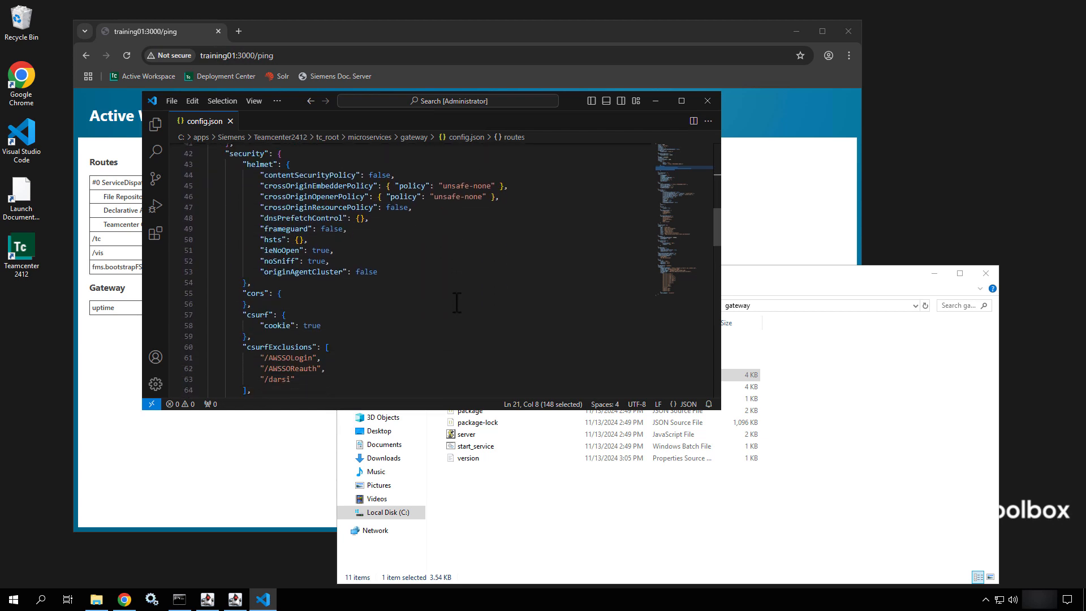
Step: Find "ping" in config.json, highlight the enabled setting of pingConfig, and close Visual Studio Code
{"action": "key", "text": "ctrl+f"}
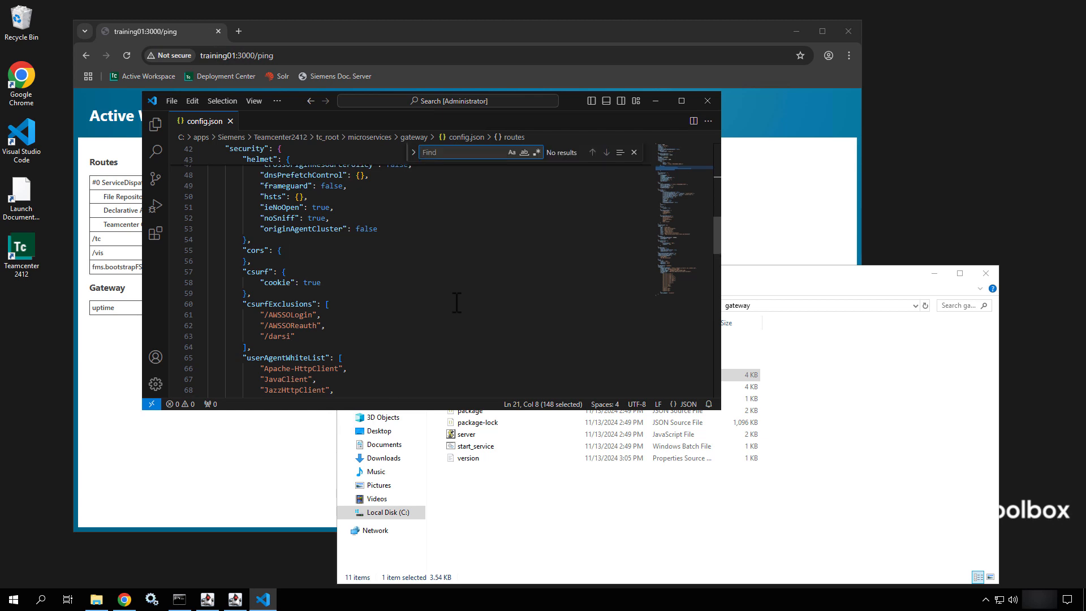
{"action": "type", "text": "ping"}
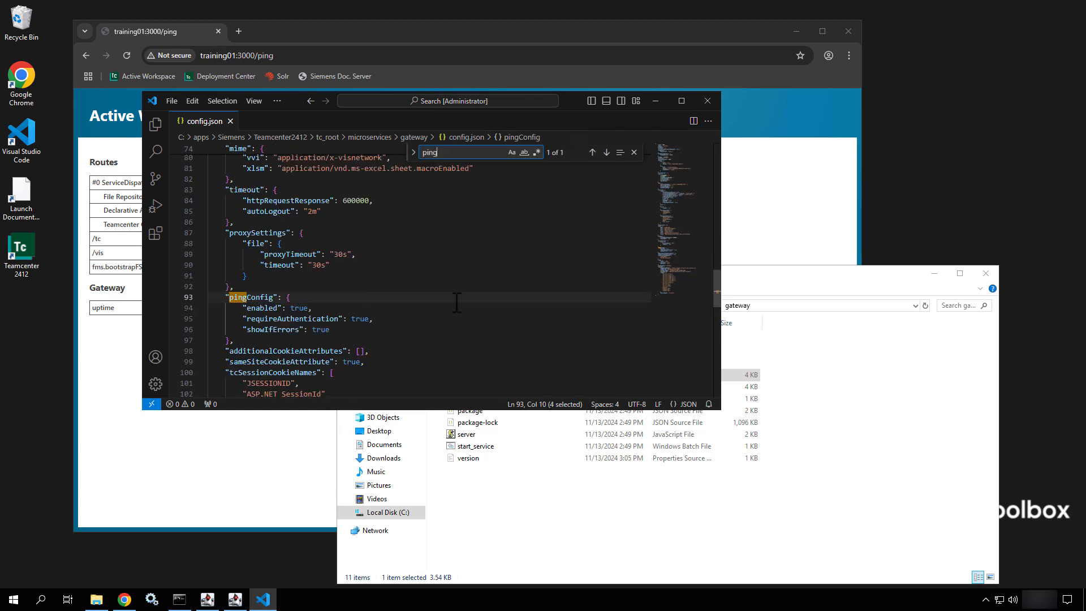
{"action": "left_click", "coordinate": [318, 308]}
{"action": "left_click_drag", "start_coordinate": [312, 308], "coordinate": [238, 308]}
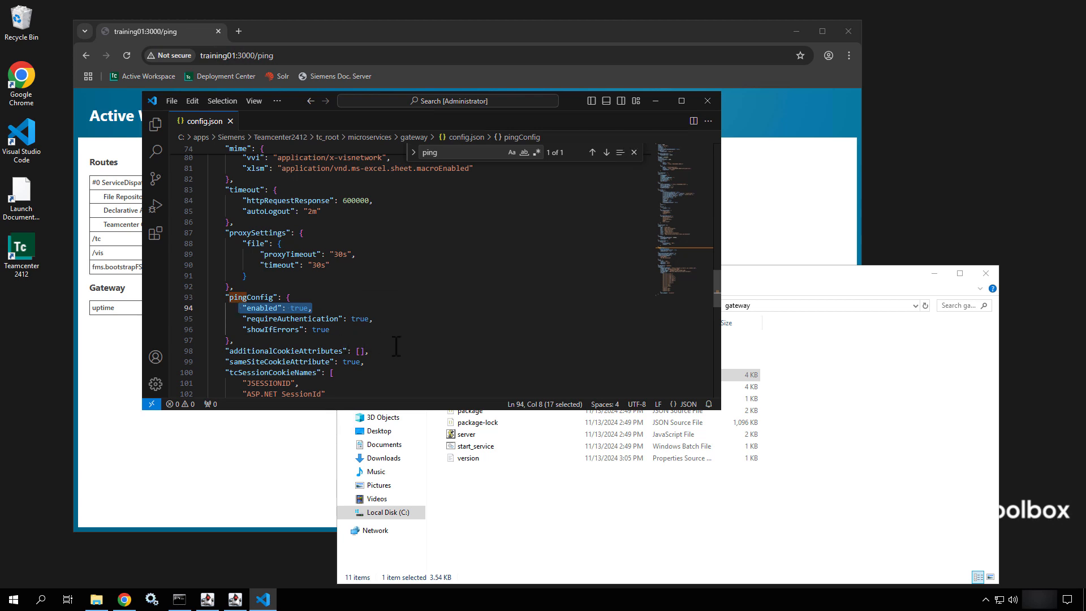
{"action": "scroll", "coordinate": [397, 346], "scroll_direction": "up", "scroll_amount": 20}
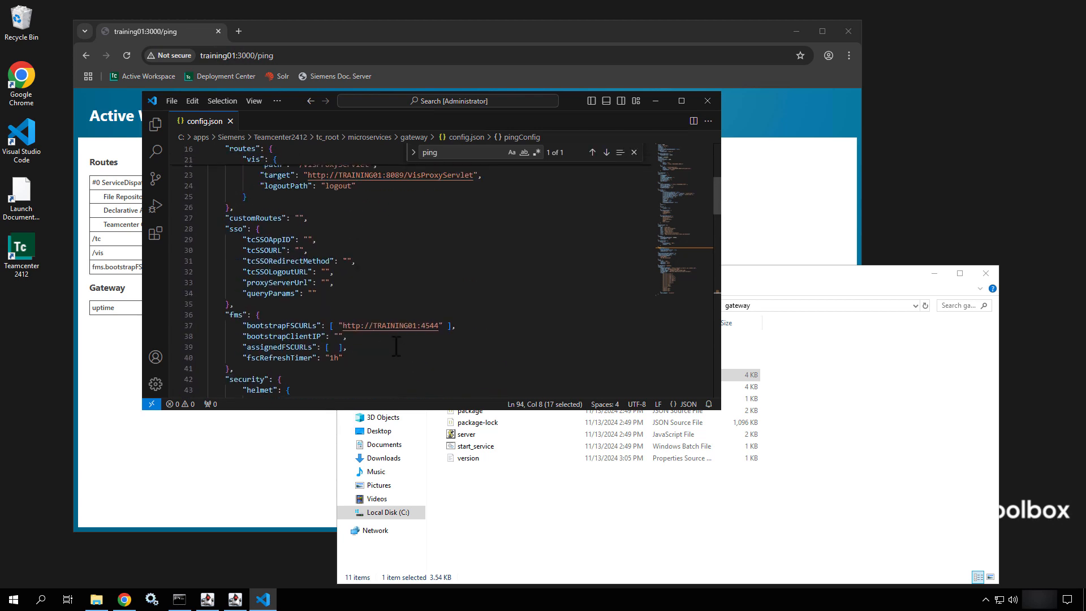
{"action": "left_click", "coordinate": [714, 96]}
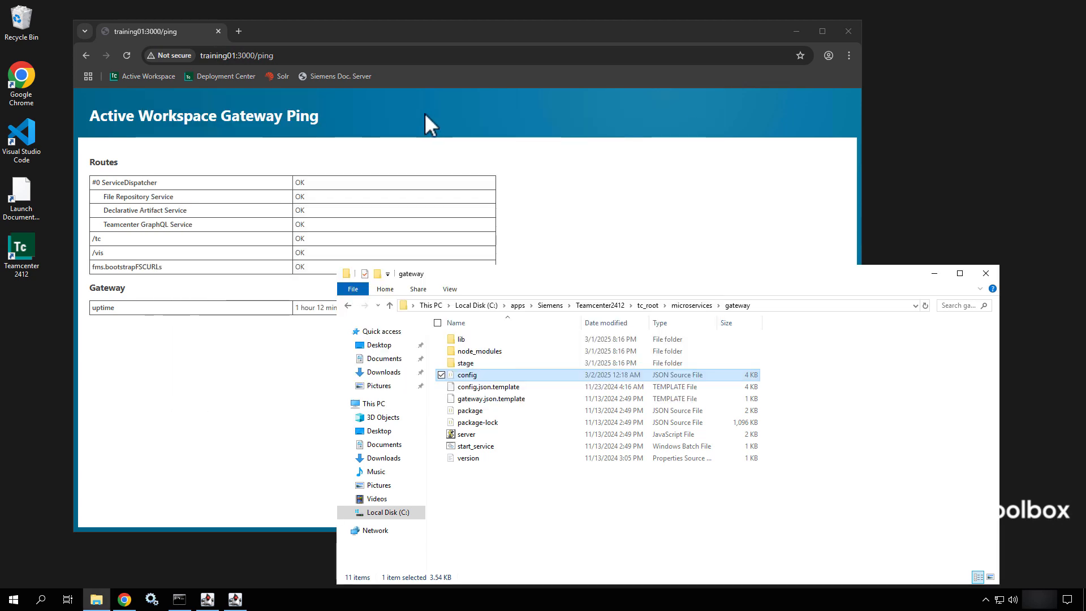
Step: Switch to Chrome and open training01:8080/tc/controller/test to test the Teamcenter web tier directly
{"action": "left_click", "coordinate": [358, 56]}
{"action": "left_click", "coordinate": [358, 55]}
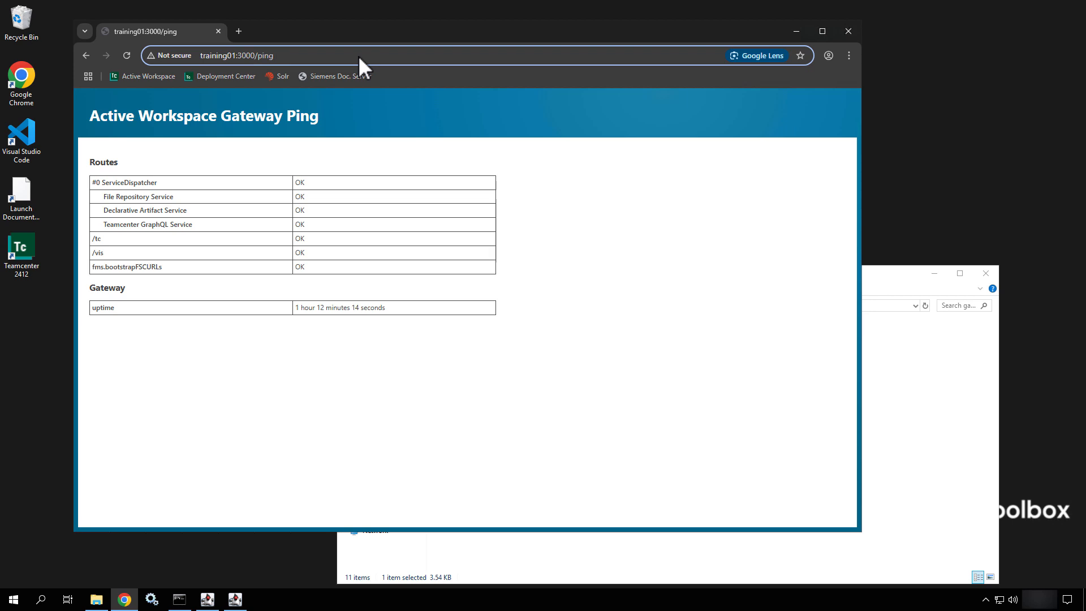
{"action": "key", "text": "BackSpace"}
{"action": "key", "text": "BackSpace"}
{"action": "key", "text": "BackSpace"}
{"action": "key", "text": "BackSpace"}
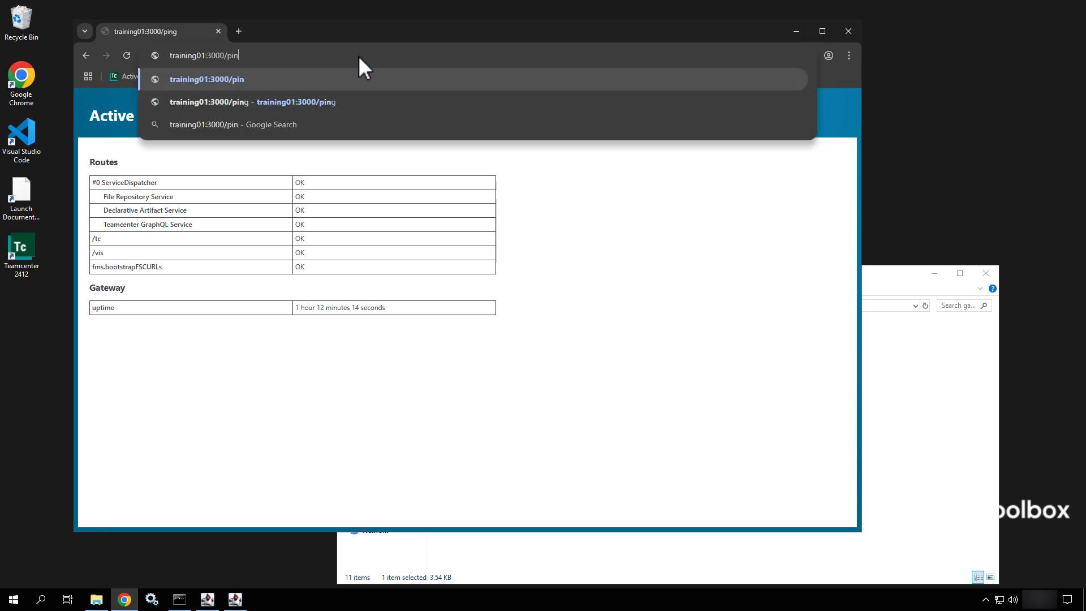
{"action": "key", "text": "BackSpace"}
{"action": "key", "text": "BackSpace"}
{"action": "key", "text": "BackSpace"}
{"action": "key", "text": "BackSpace"}
{"action": "key", "text": "BackSpace"}
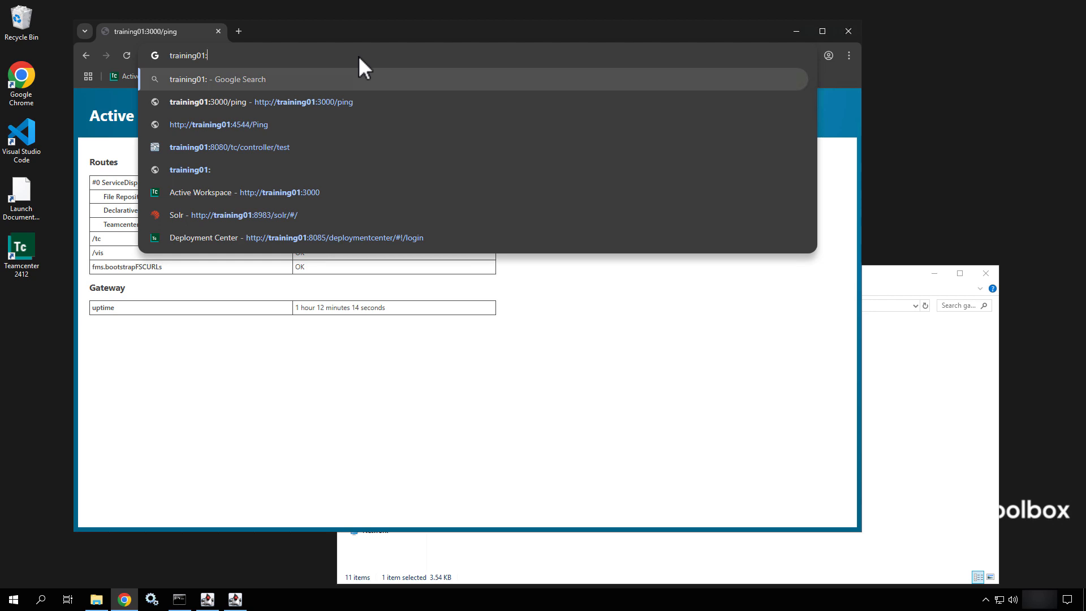
{"action": "type", "text": "8080"}
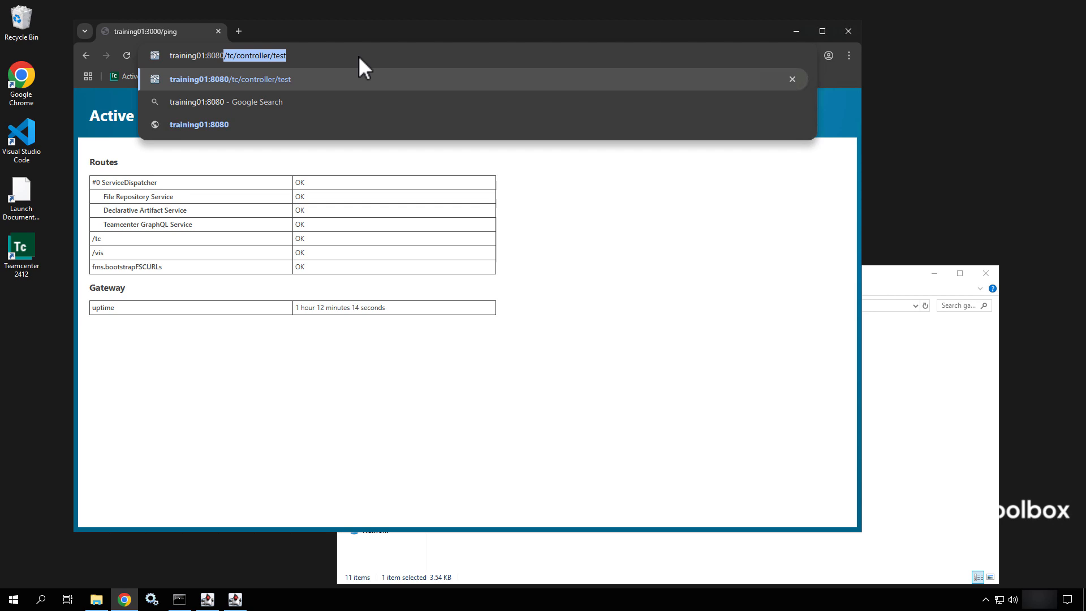
{"action": "type", "text": "/tc"}
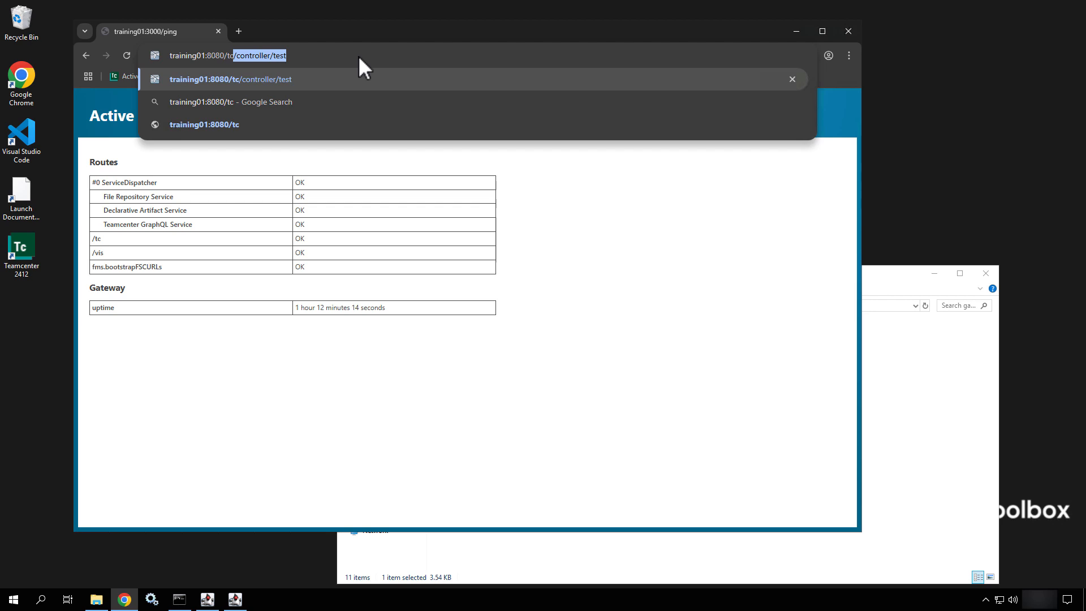
{"action": "key", "text": "End"}
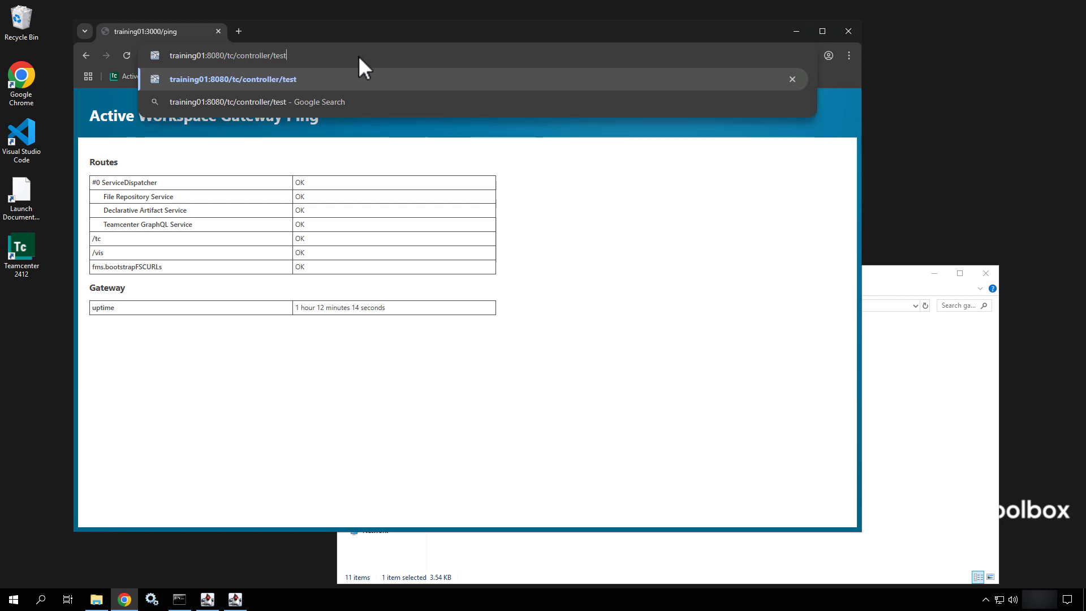
{"action": "left_click_drag", "start_coordinate": [358, 56], "coordinate": [151, 55]}
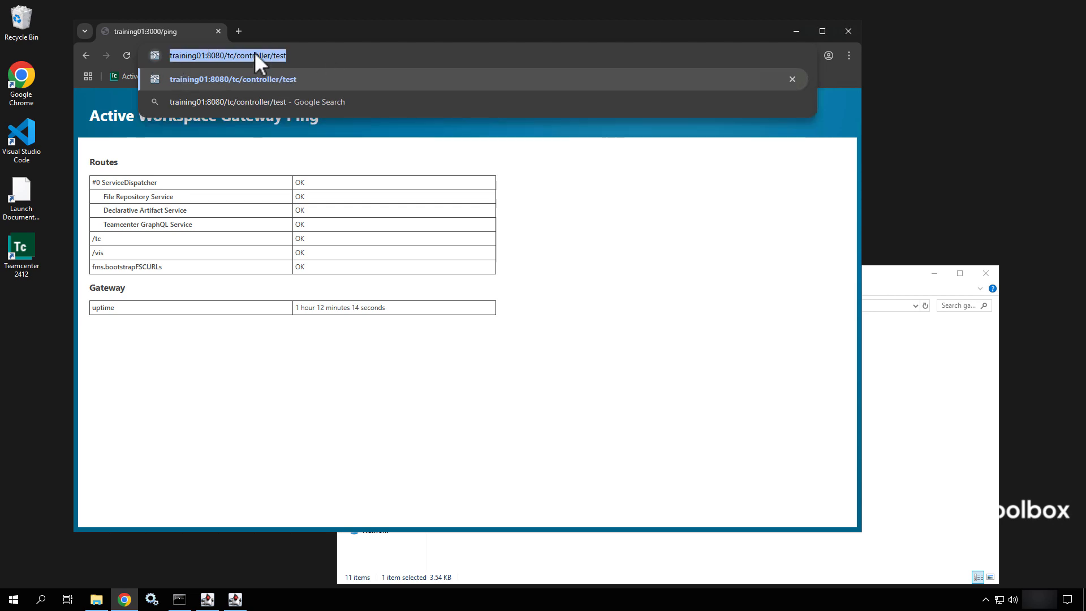
{"action": "left_click", "coordinate": [298, 52]}
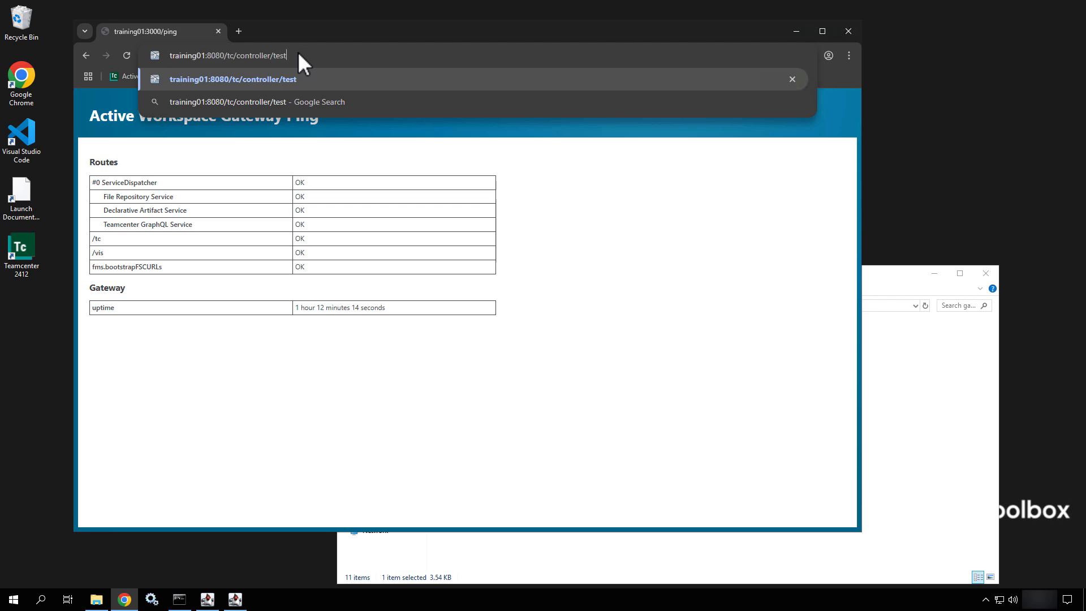
{"action": "key", "text": "Return"}
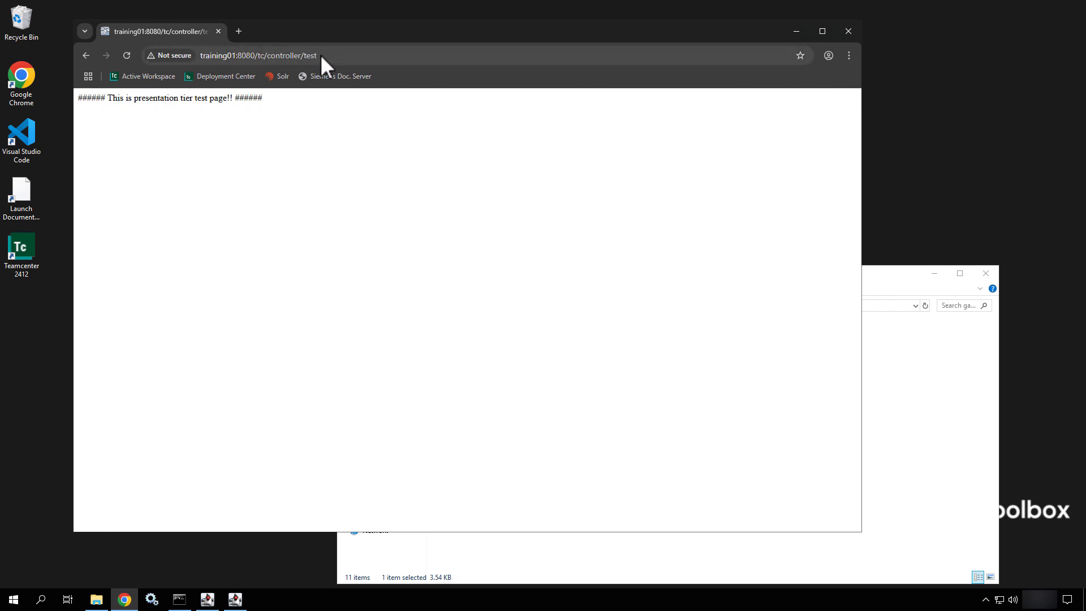
Step: Open training01:4544/Ping to check the FMS file server directly
{"action": "left_click_drag", "start_coordinate": [321, 55], "coordinate": [278, 58]}
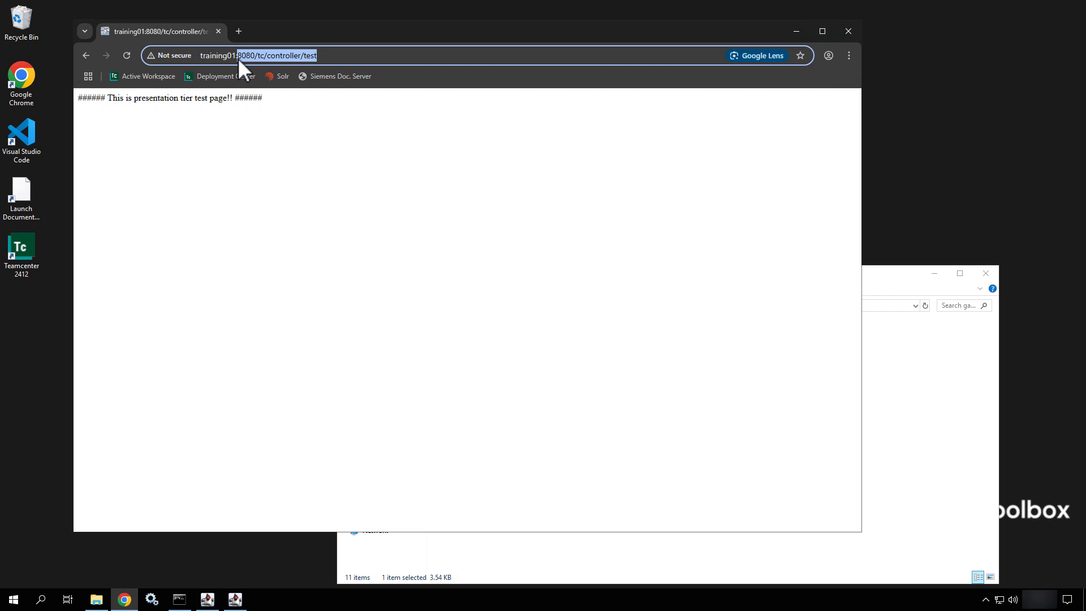
{"action": "type", "text": "43"}
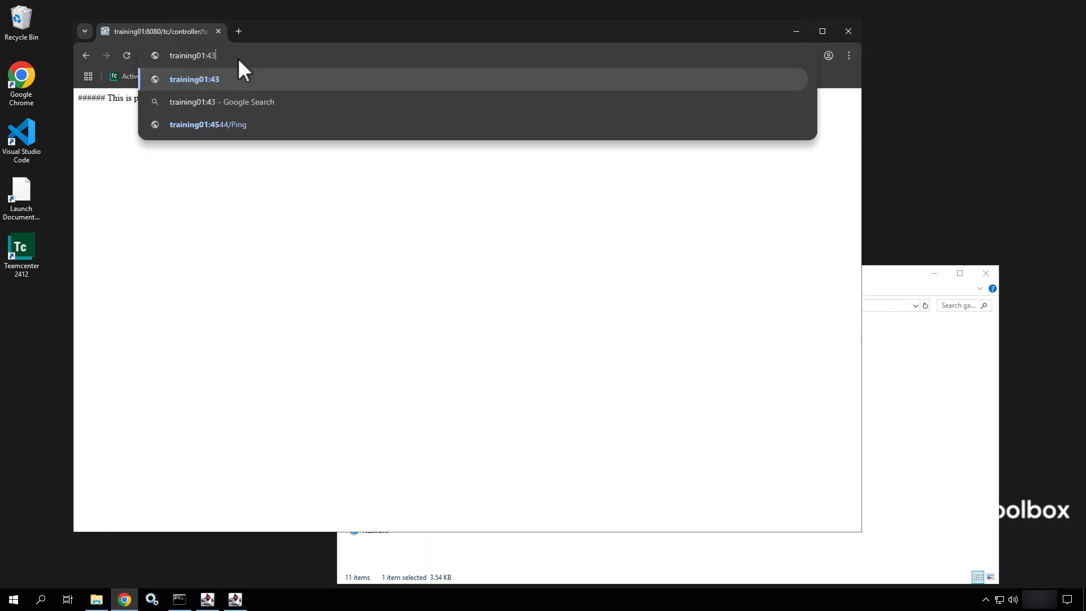
{"action": "key", "text": "BackSpace"}
{"action": "type", "text": "533"}
{"action": "key", "text": "BackSpace"}
{"action": "key", "text": "BackSpace"}
{"action": "type", "text": "44/P"}
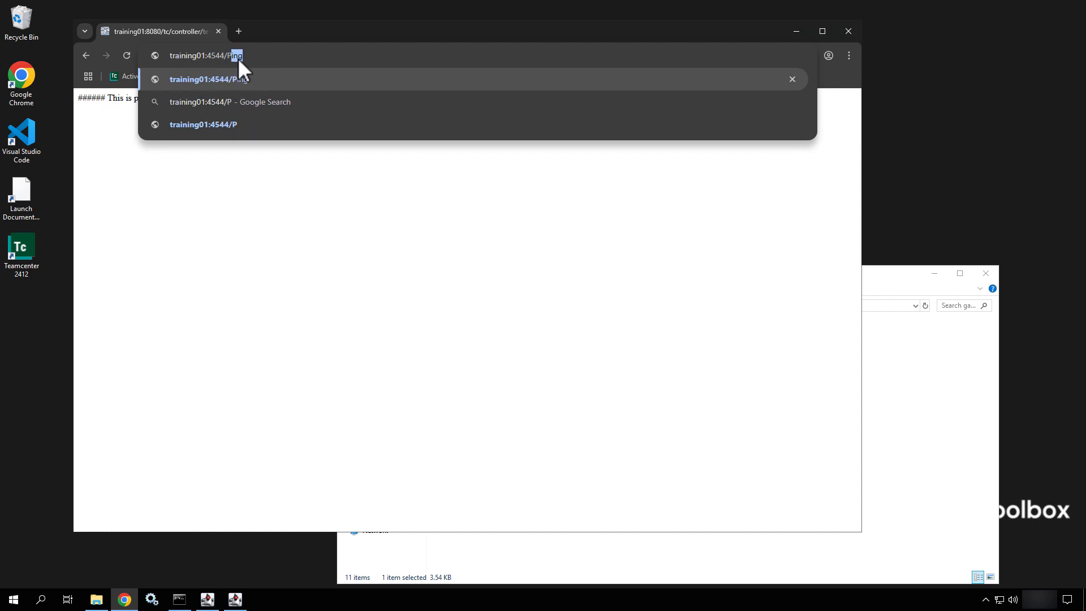
{"action": "type", "text": "ing"}
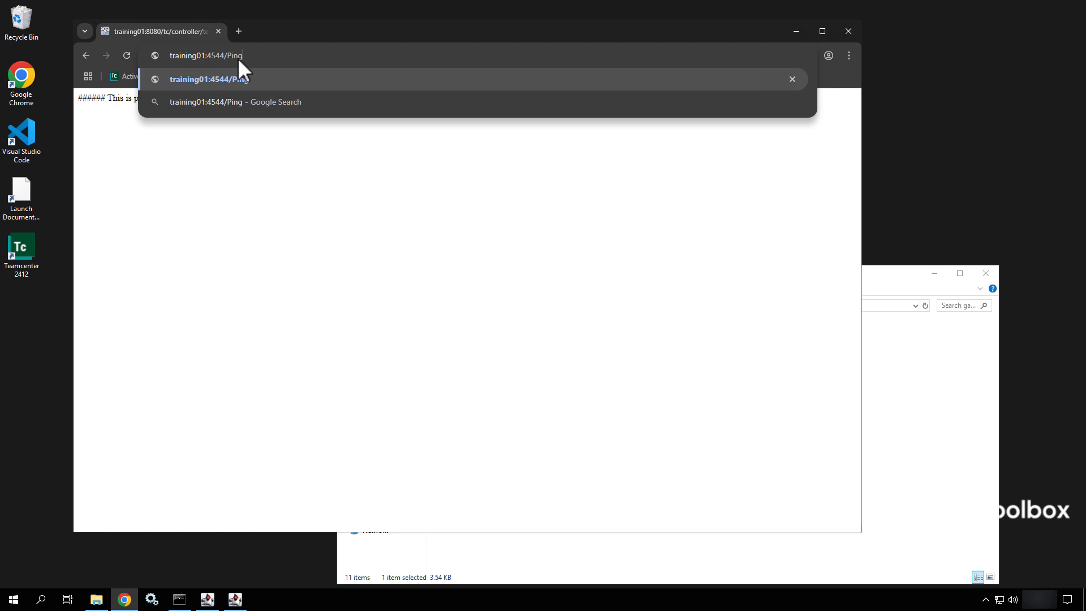
{"action": "key", "text": "Return"}
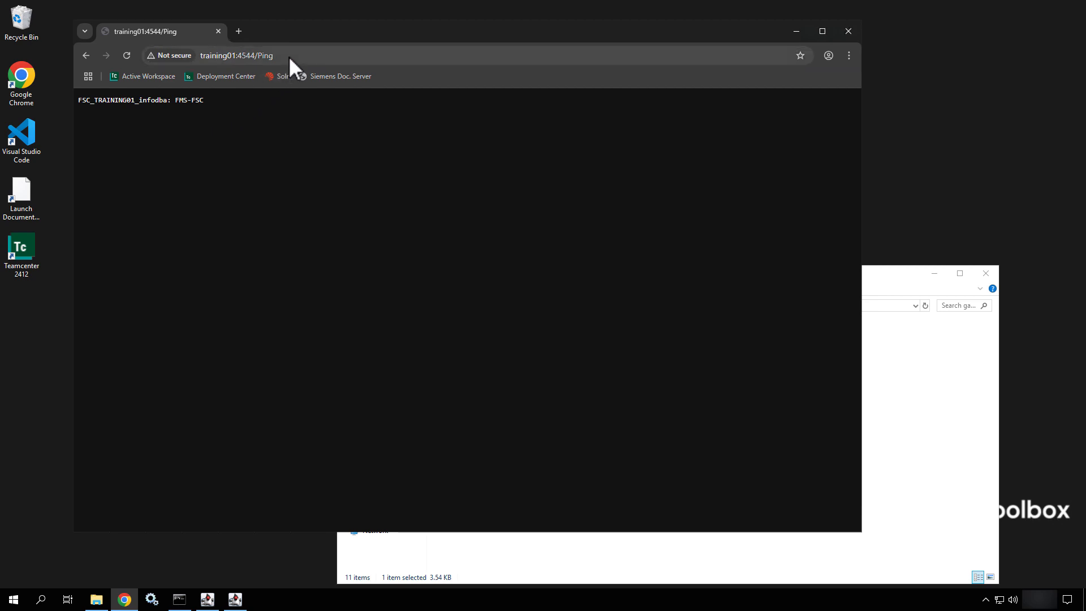
Step: Try the file server's ping address with a lowercase path, training01:4544/ping, and repeat the attempt
{"action": "left_click_drag", "start_coordinate": [288, 56], "coordinate": [262, 57]}
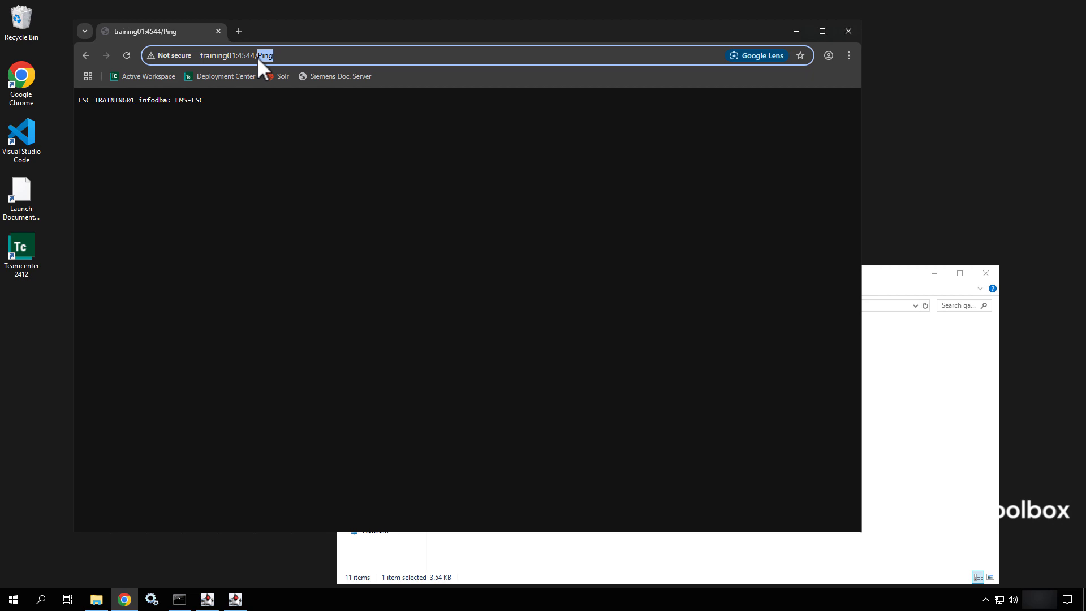
{"action": "type", "text": "ping"}
{"action": "key", "text": "Return"}
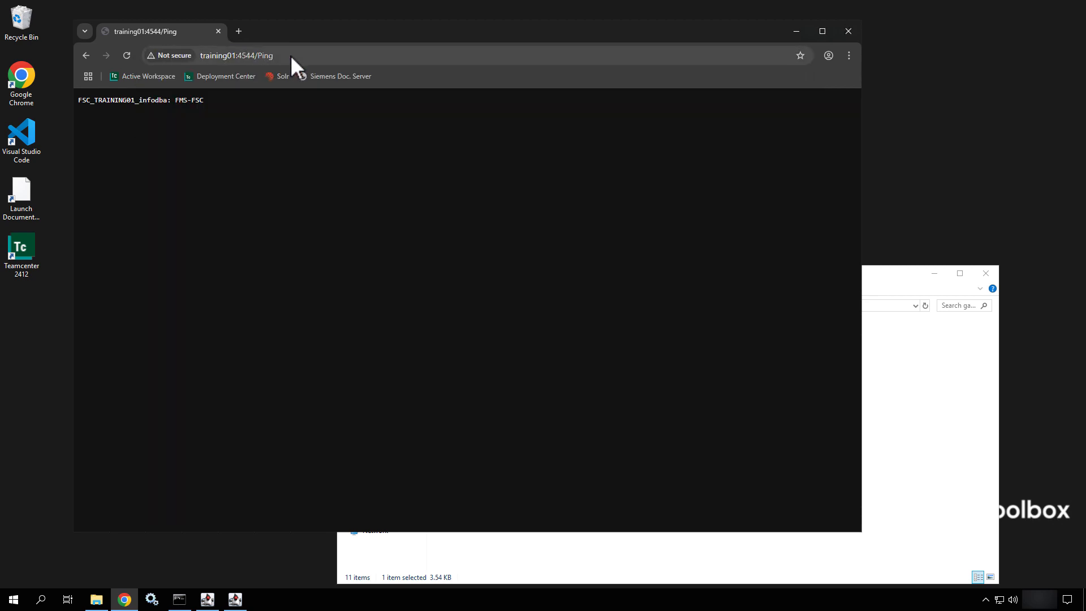
{"action": "left_click_drag", "start_coordinate": [291, 56], "coordinate": [264, 56]}
{"action": "type", "text": "ping"}
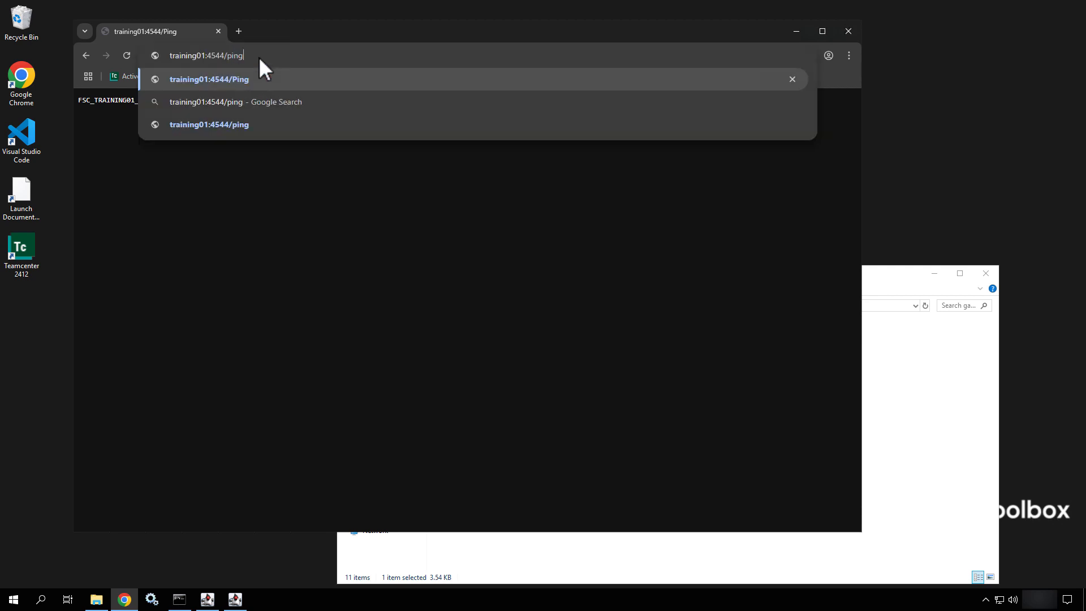
{"action": "key", "text": "Return"}
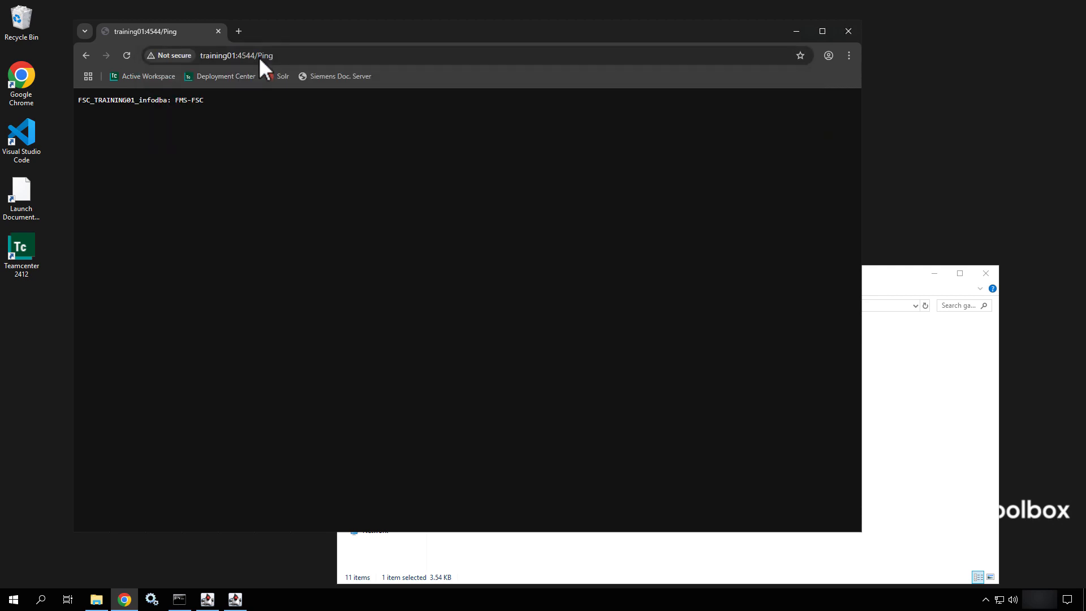
{"action": "left_click", "coordinate": [259, 56]}
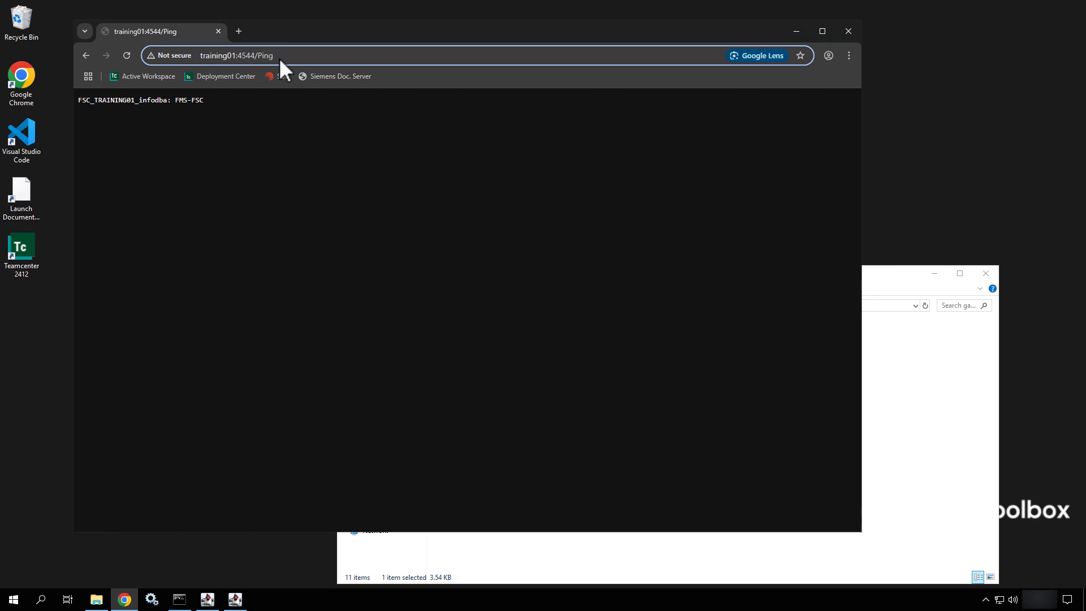